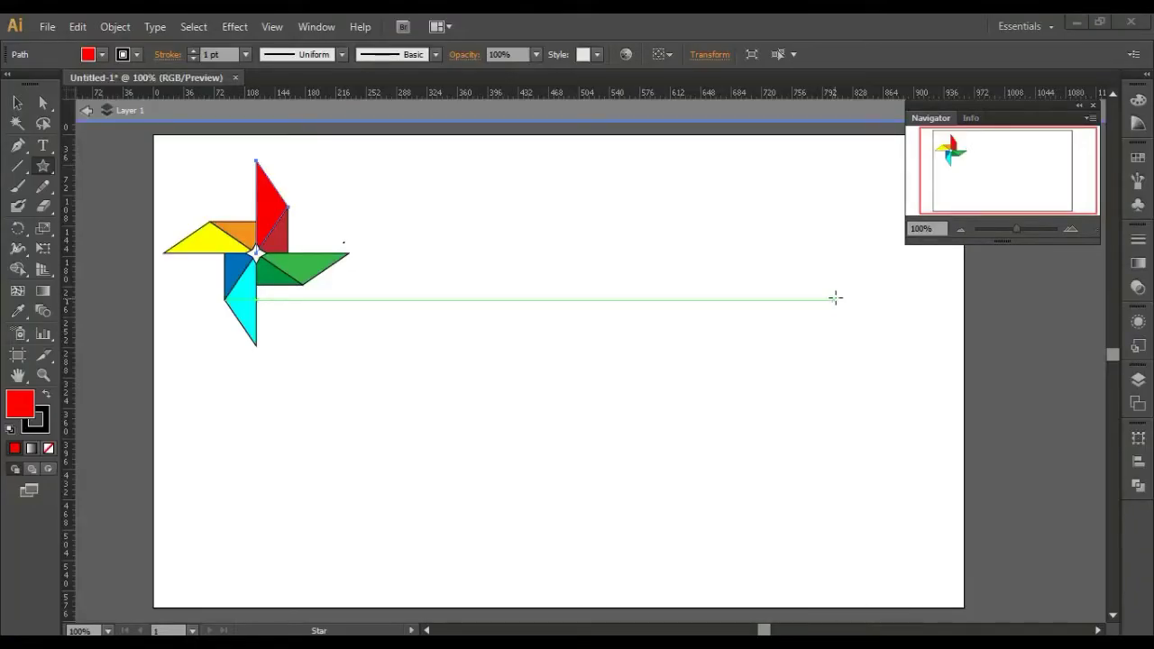
Draw a tall red rectangle, about 46 × 103 pt, to the right of the pinwheel
left_click(49, 168)
left_click(132, 167)
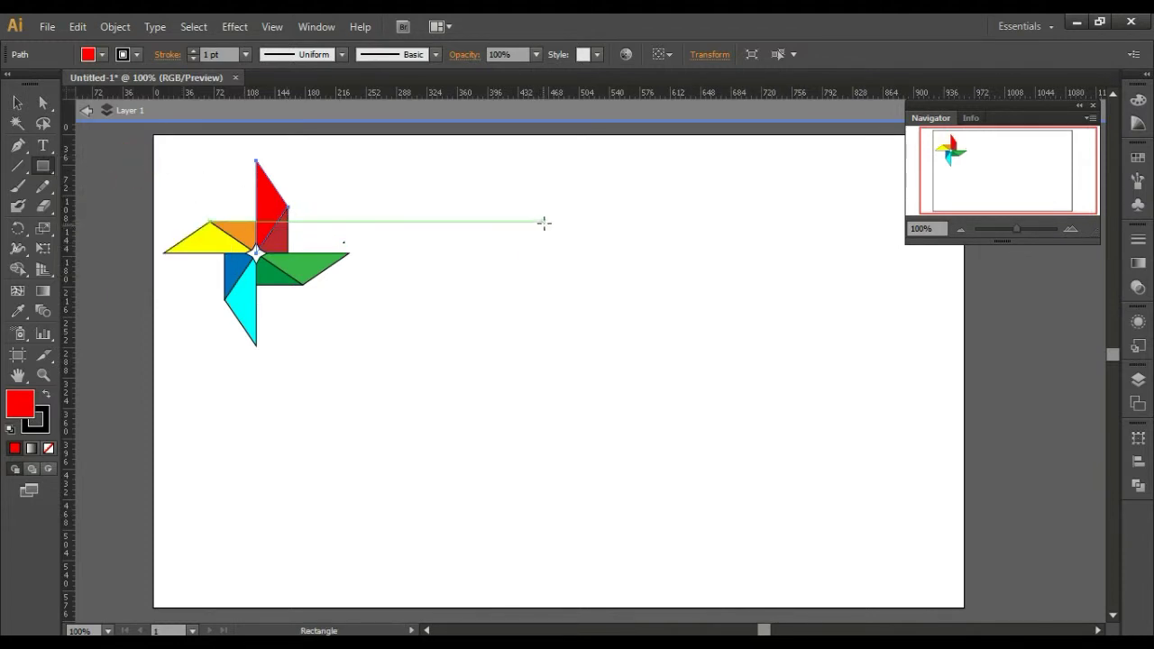
left_click_drag(557, 191, 595, 275)
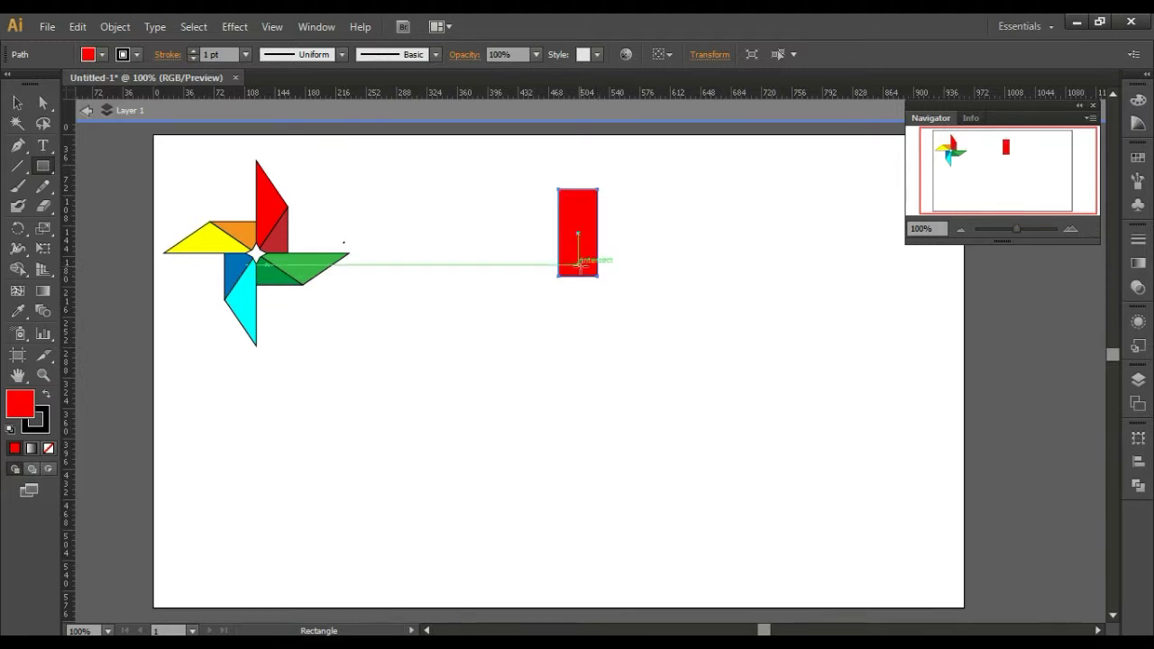
left_click(22, 103)
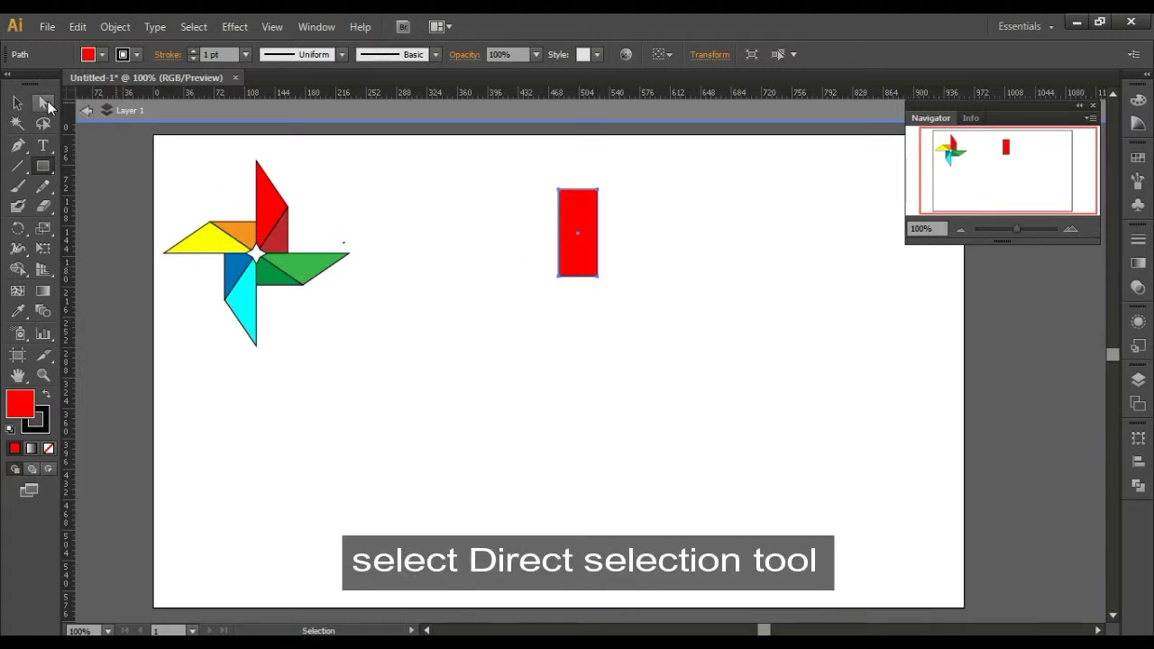
Pull the rectangle's top-right anchor down to slant its top and narrow it to about 39 pt wide
left_click(47, 104)
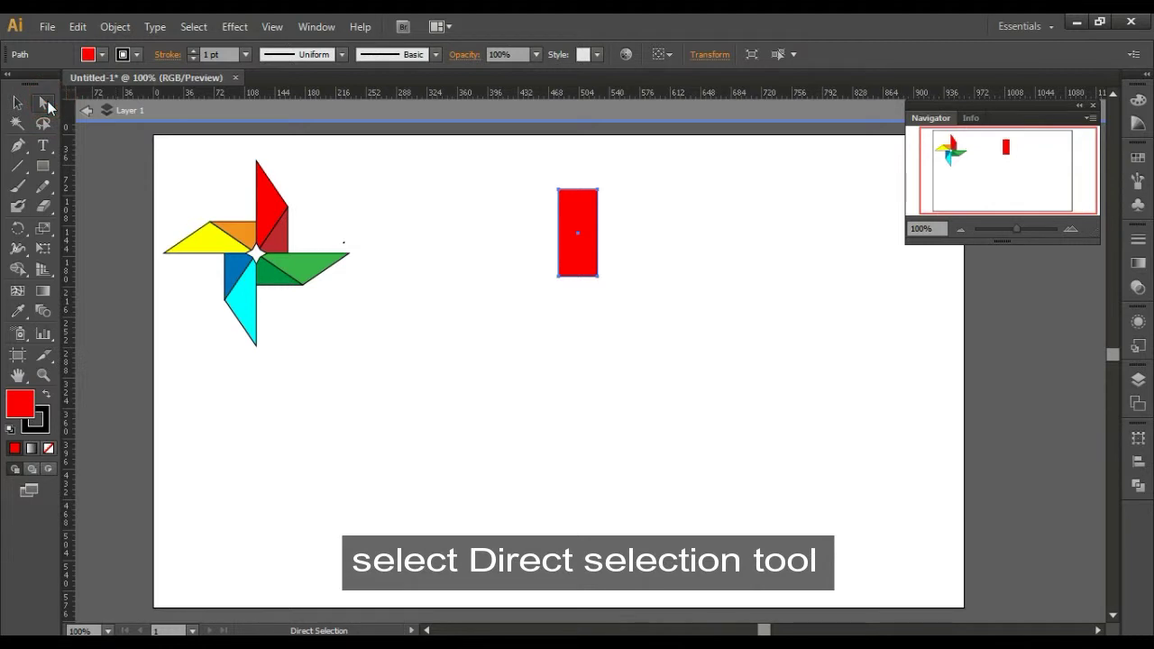
left_click(598, 191)
left_click_drag(597, 190, 600, 236)
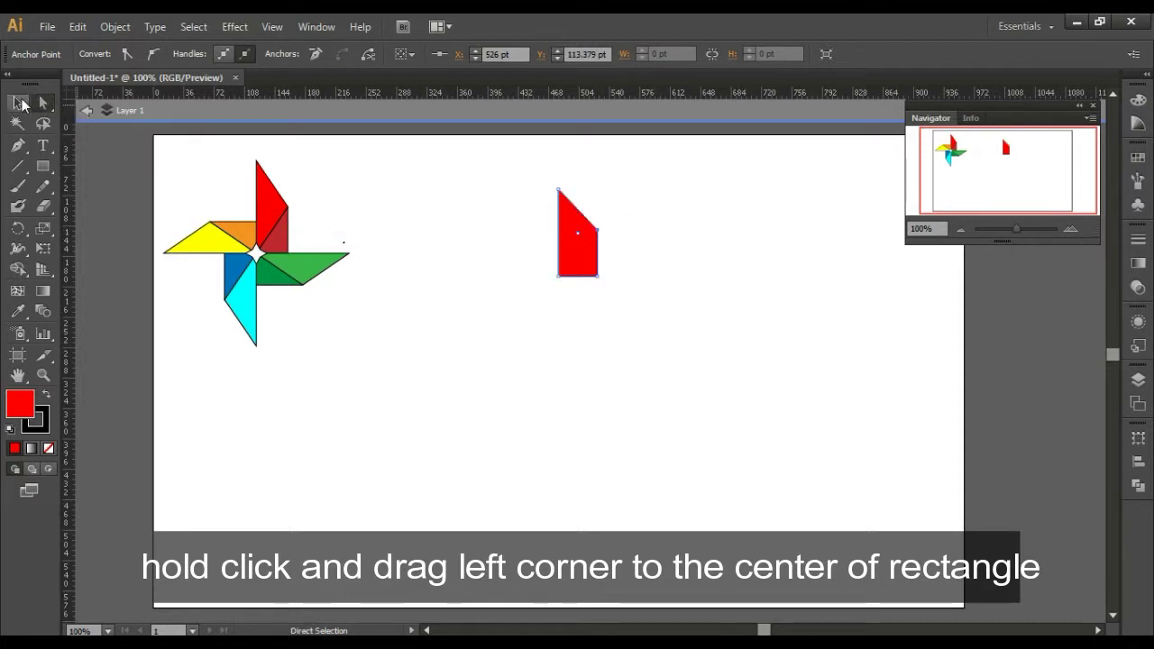
left_click(20, 102)
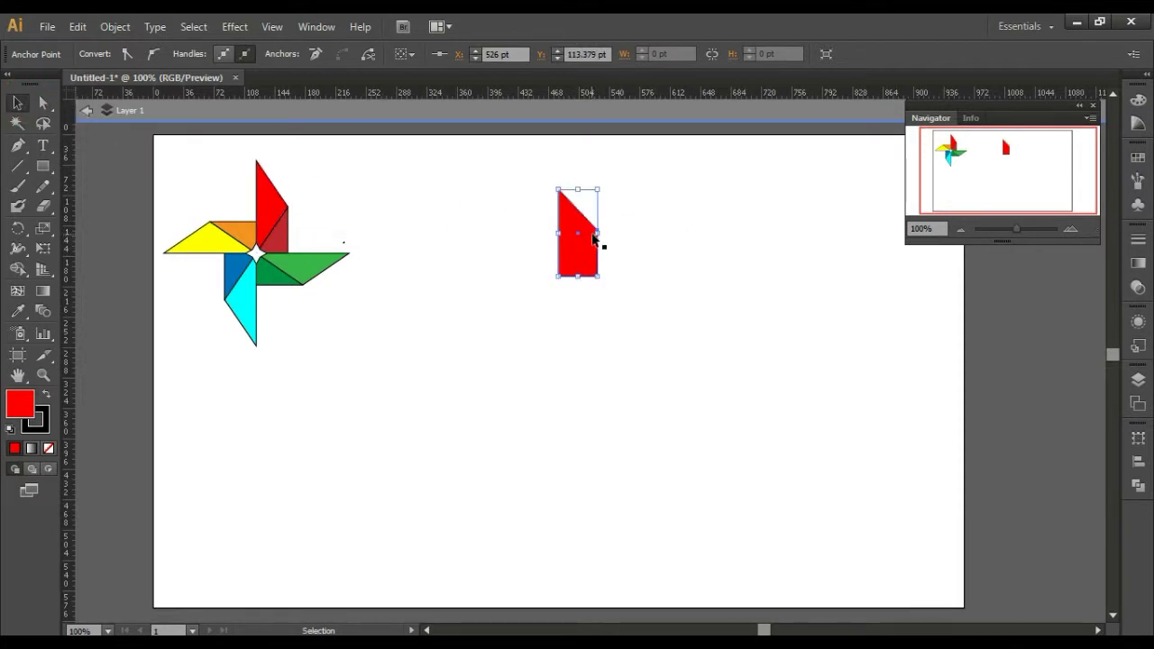
left_click_drag(598, 233, 593, 232)
left_click(628, 252)
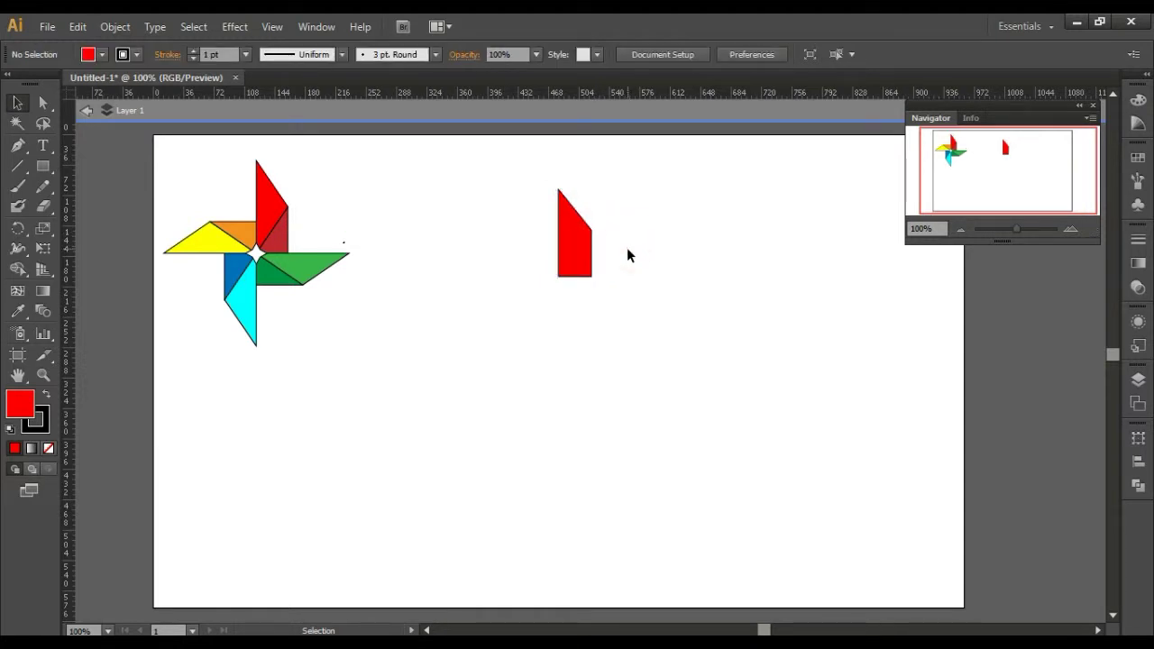
left_click(18, 147)
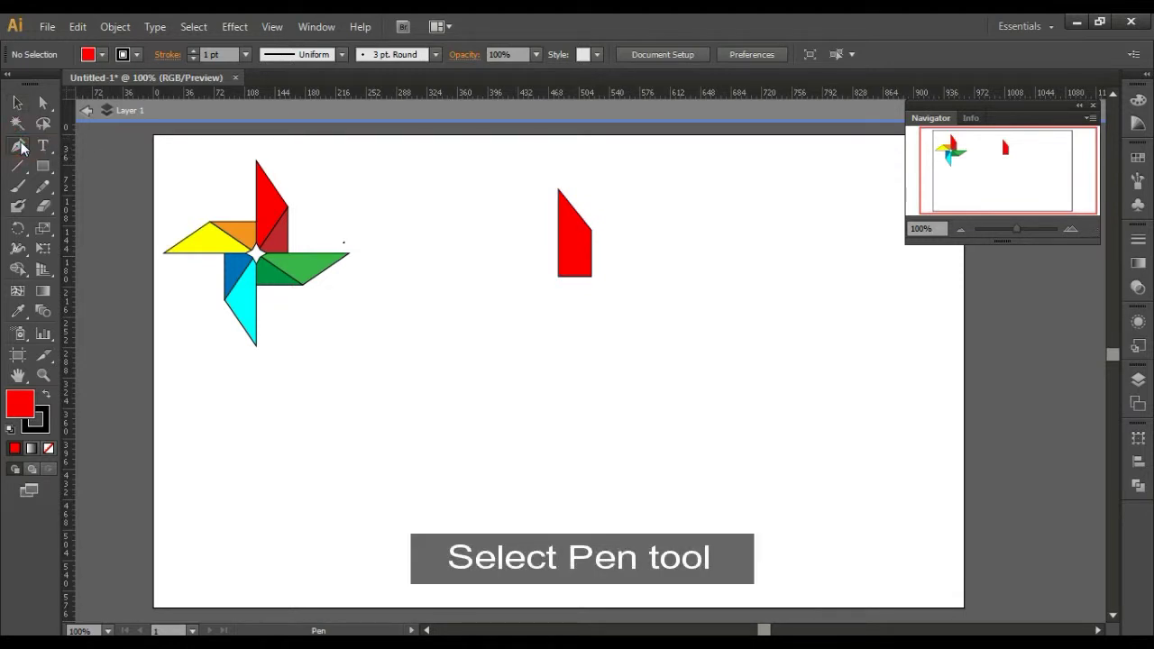
Draw a Pen triangle from the blade's right corner to both bottom corners
left_click(1027, 231)
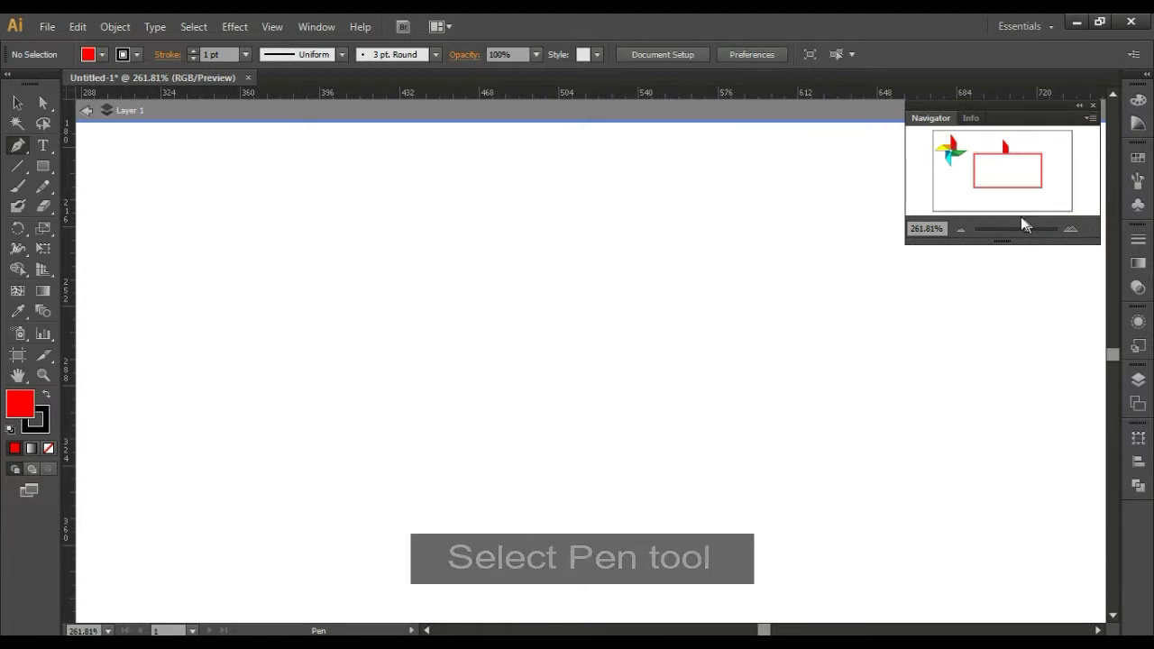
left_click_drag(1020, 186, 1017, 155)
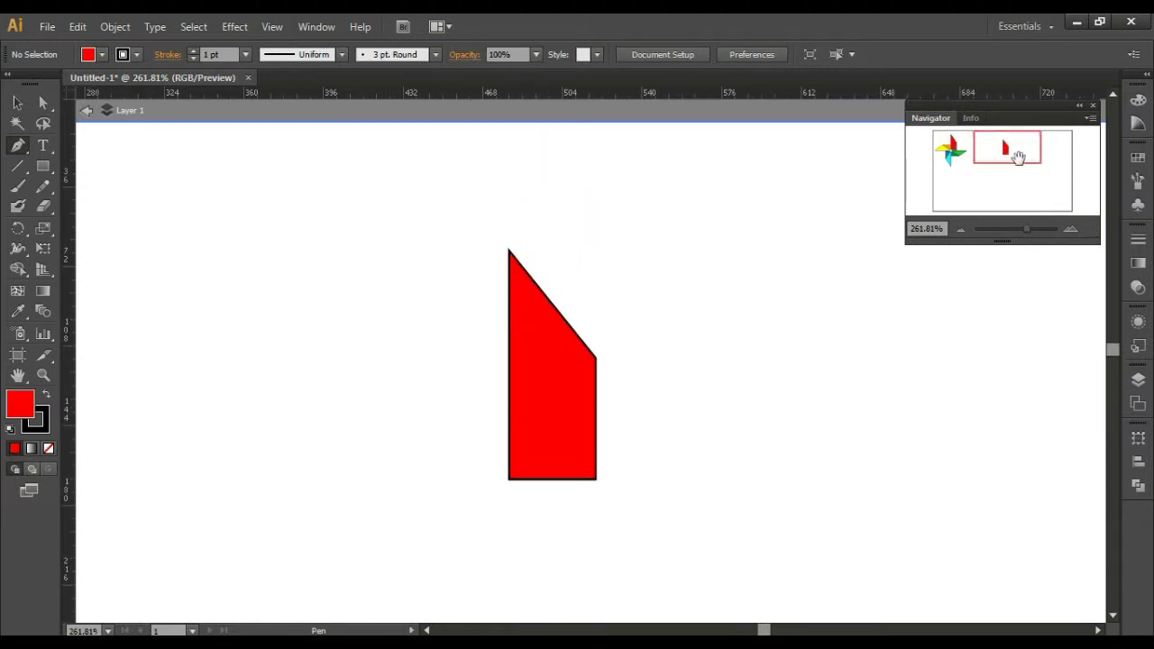
left_click(595, 360)
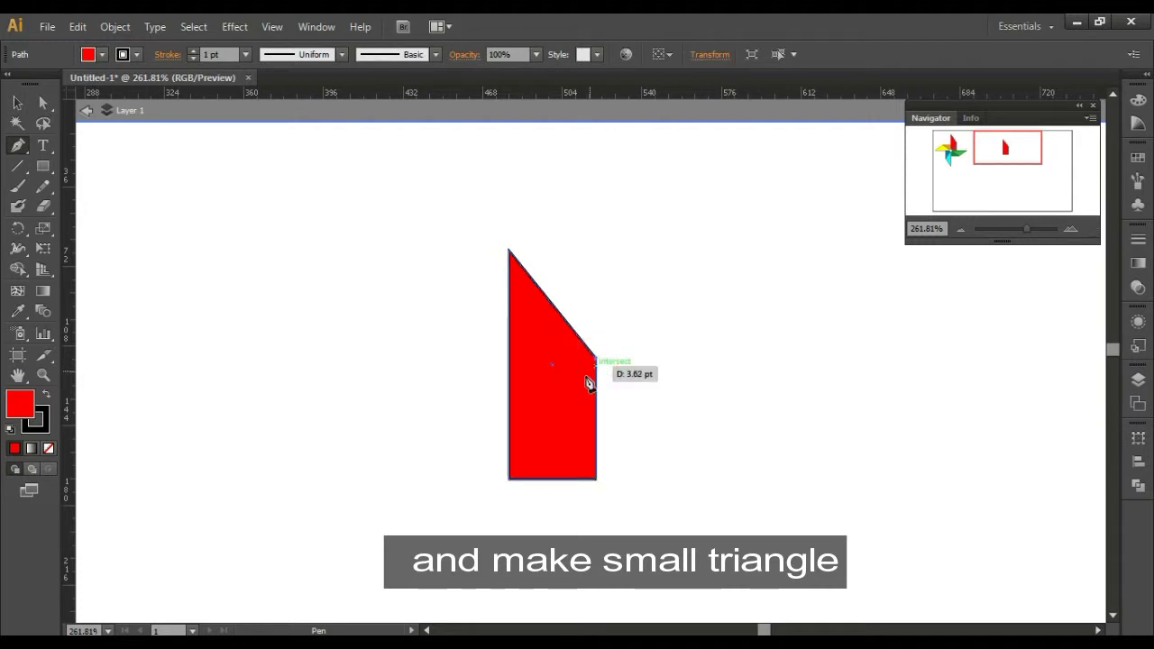
left_click(510, 479)
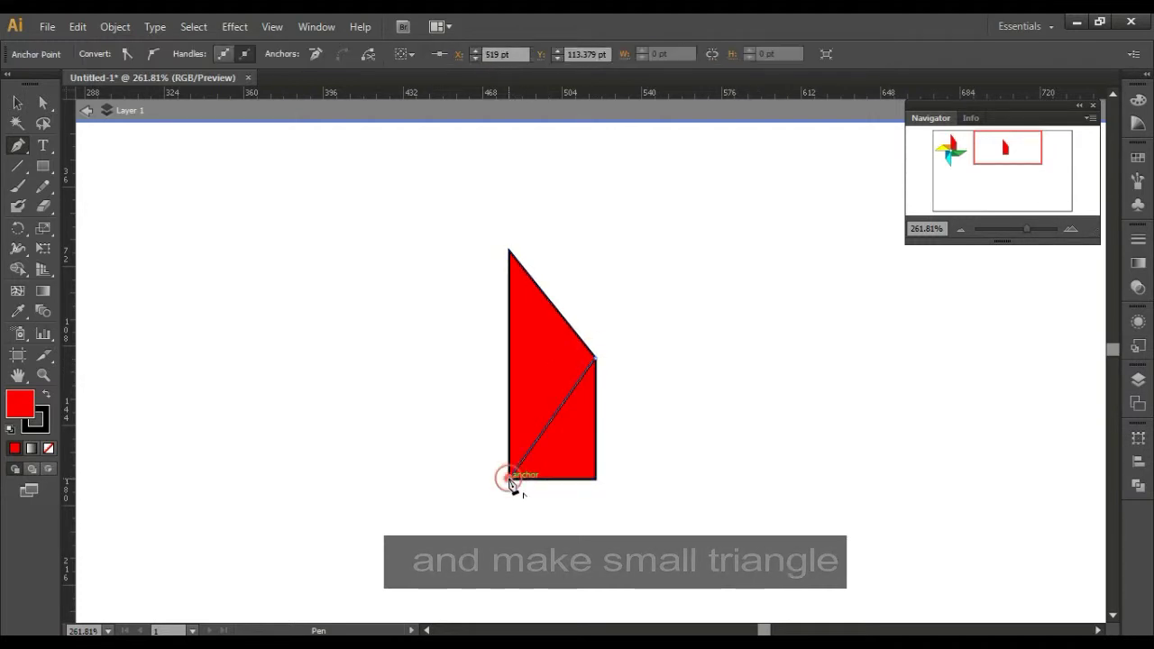
left_click(595, 480)
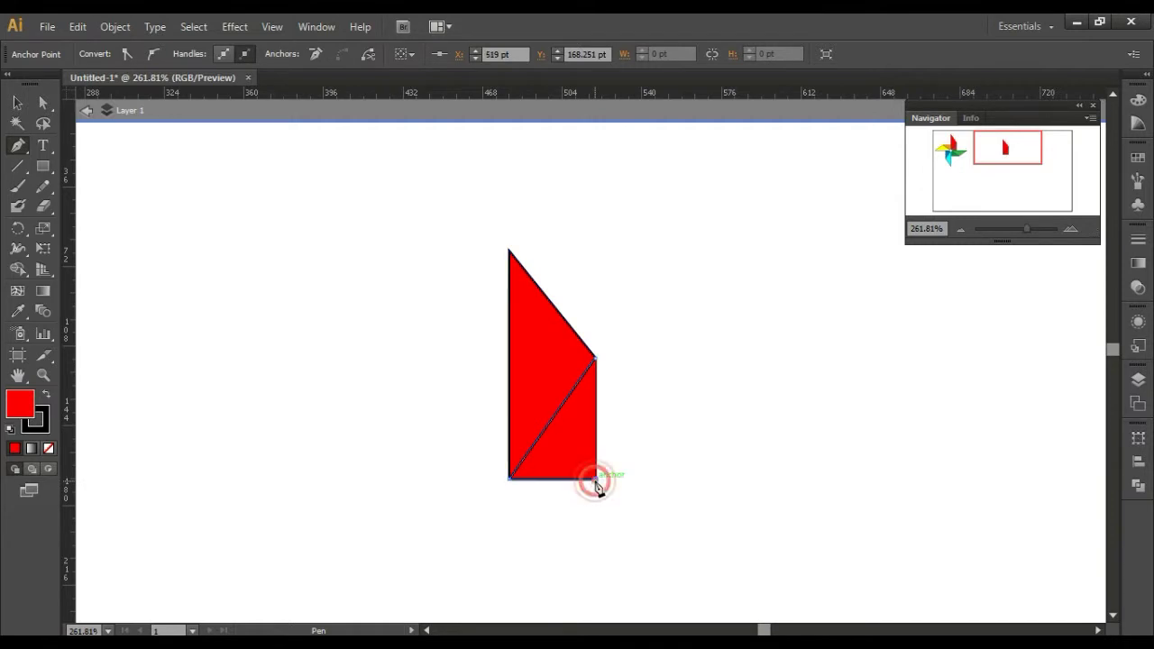
left_click(596, 359)
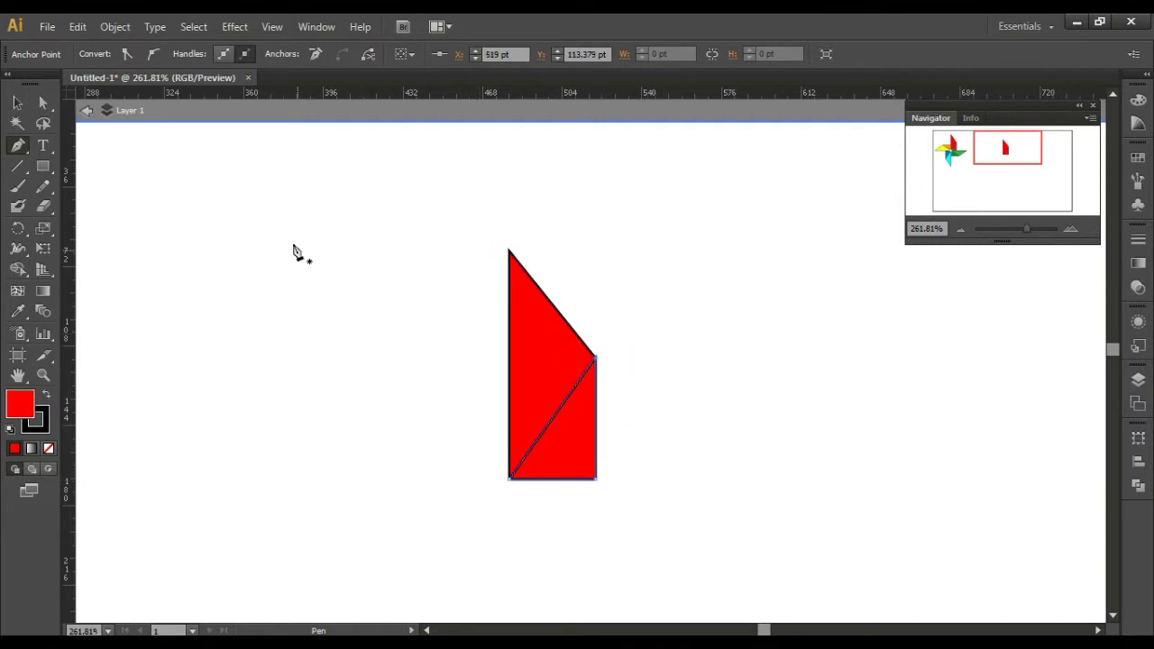
left_click(677, 432, "ctrl")
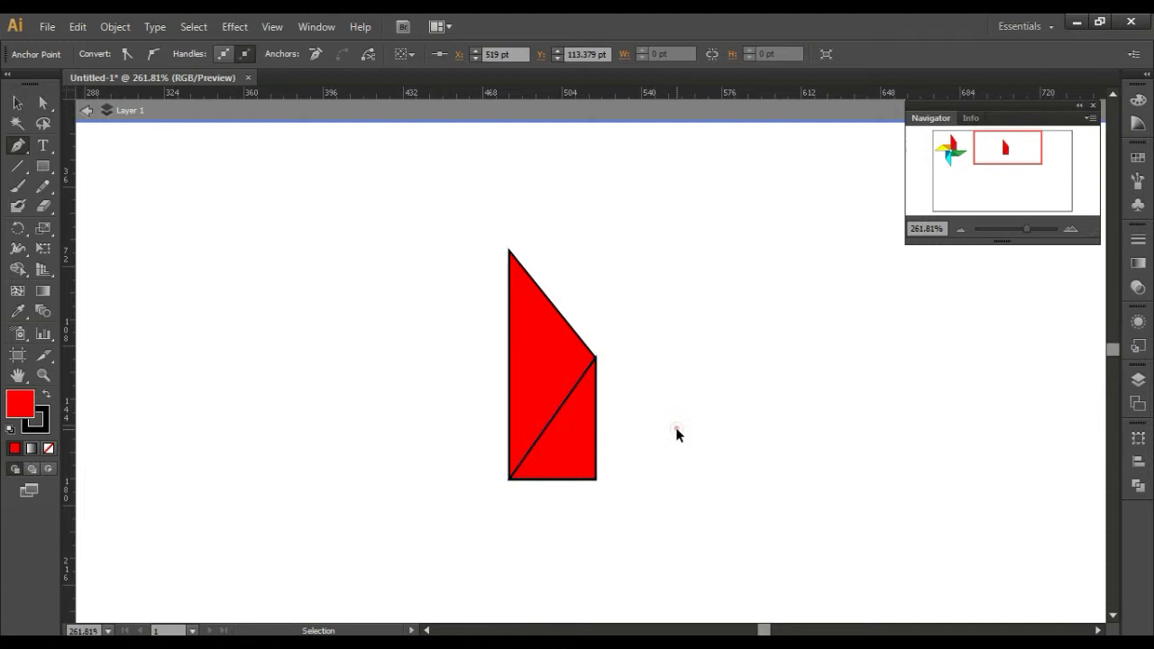
Fill the lower triangle with a darker crimson swatch and zoom back out
left_click(536, 460, "ctrl")
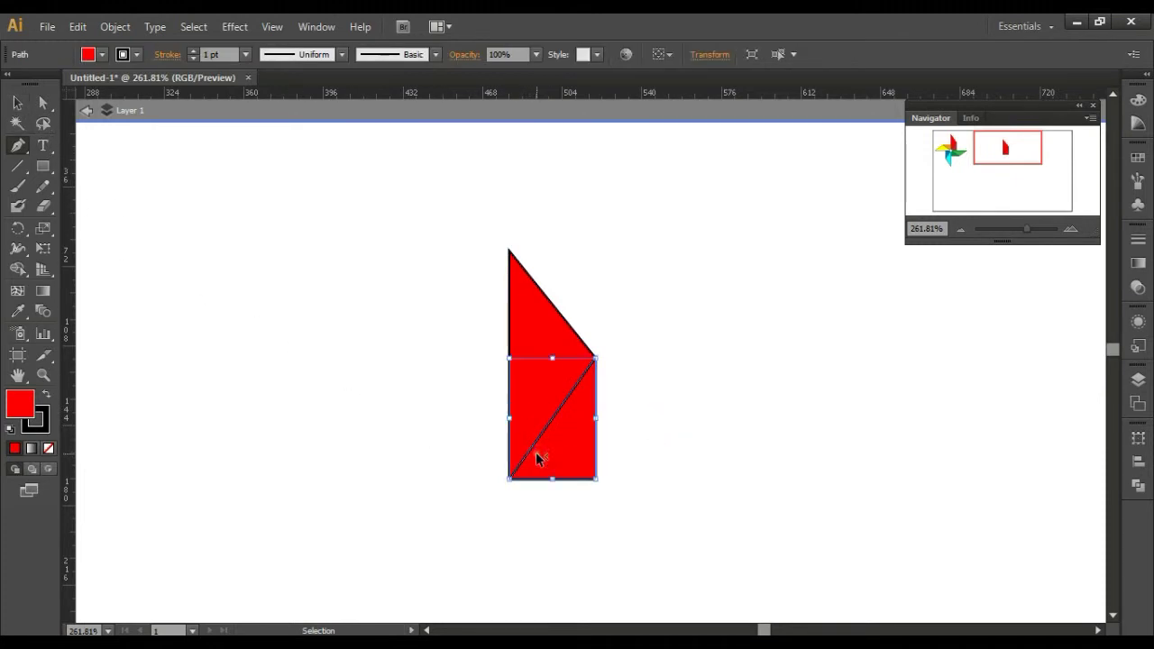
left_click(104, 54)
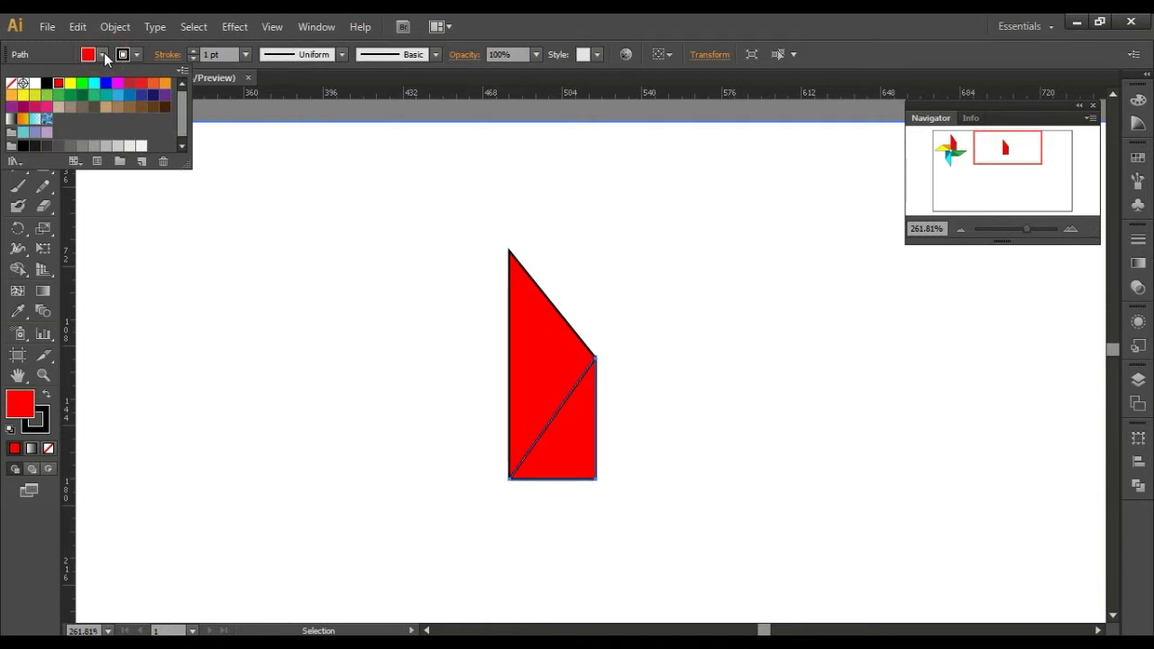
left_click(145, 93)
left_click(749, 465)
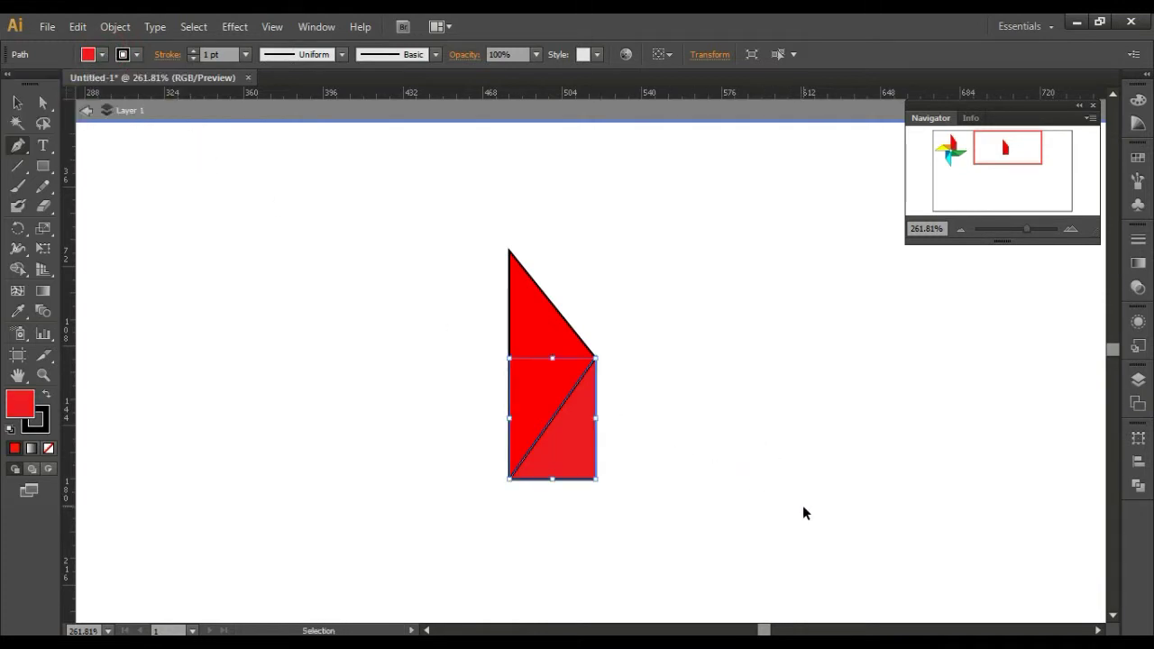
left_click(961, 231)
left_click(960, 231)
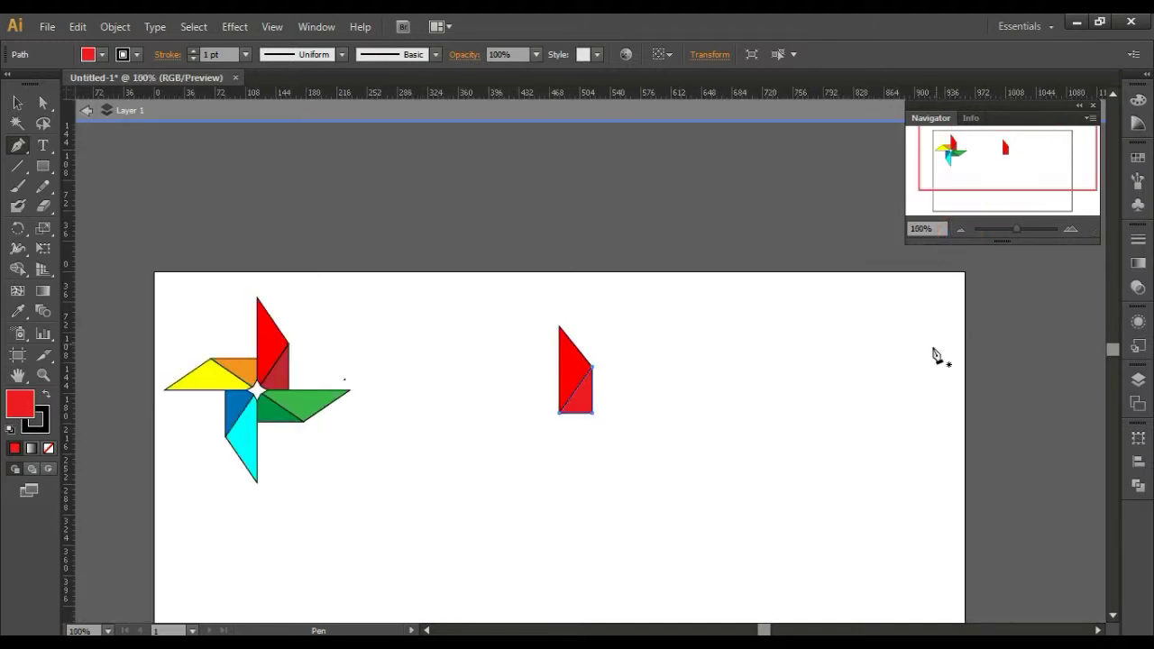
Divide the blade and its triangle with Pathfinder Divide, then select the resulting group
left_click_drag(760, 496, 748, 390)
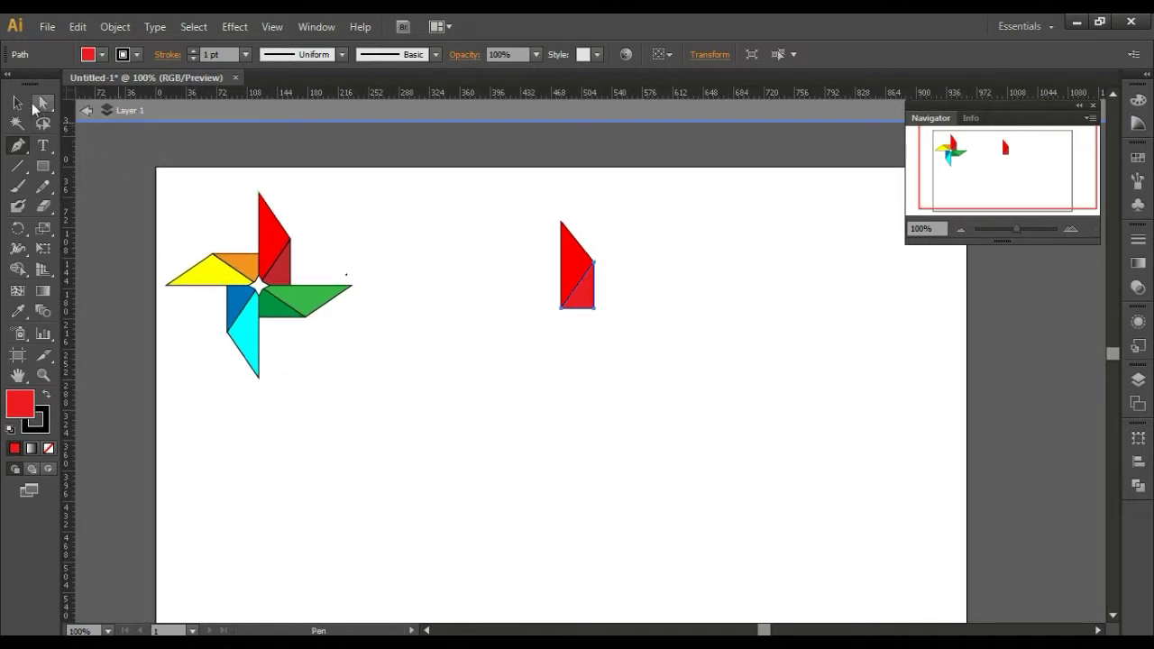
left_click(25, 102)
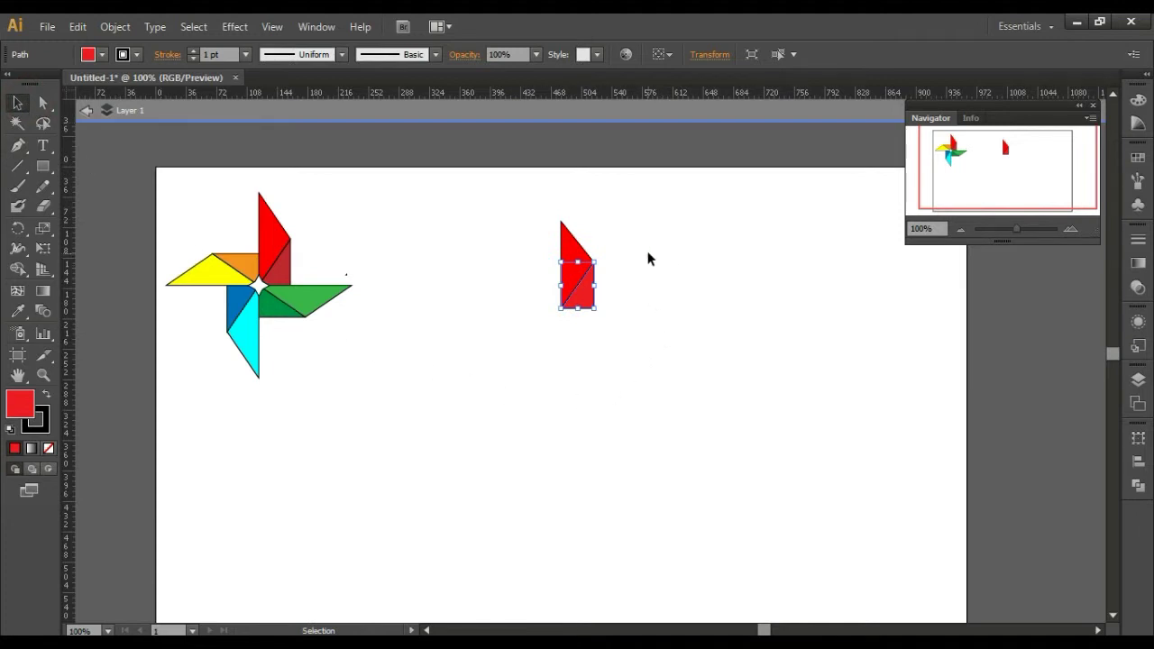
left_click_drag(646, 239, 588, 279)
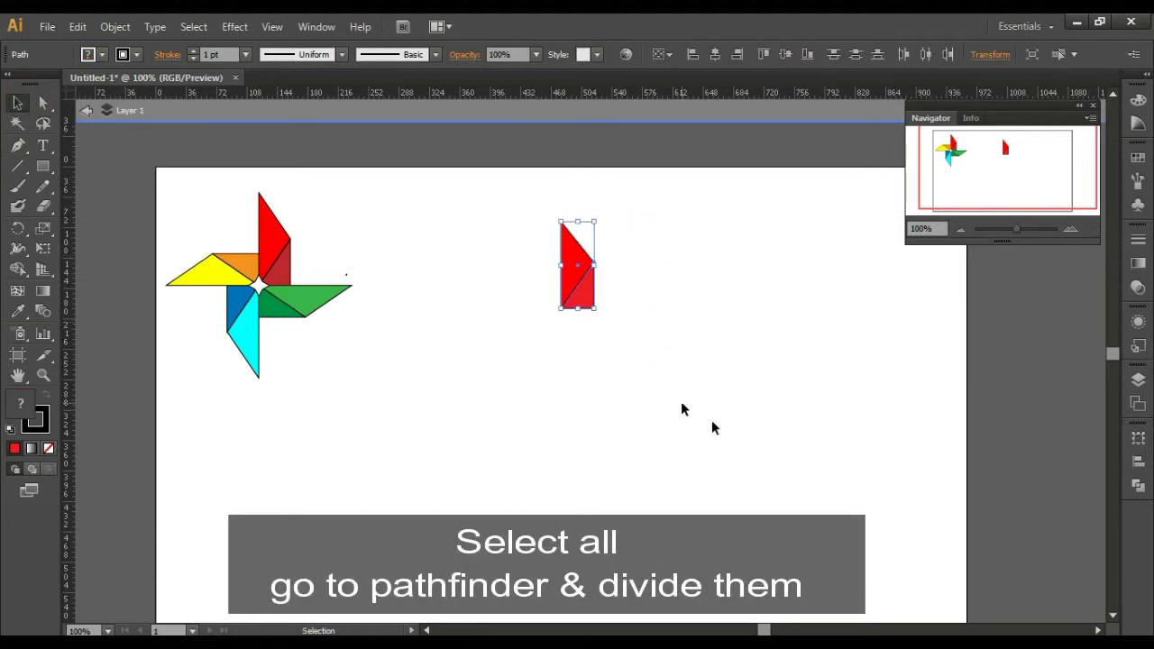
left_click(1138, 485)
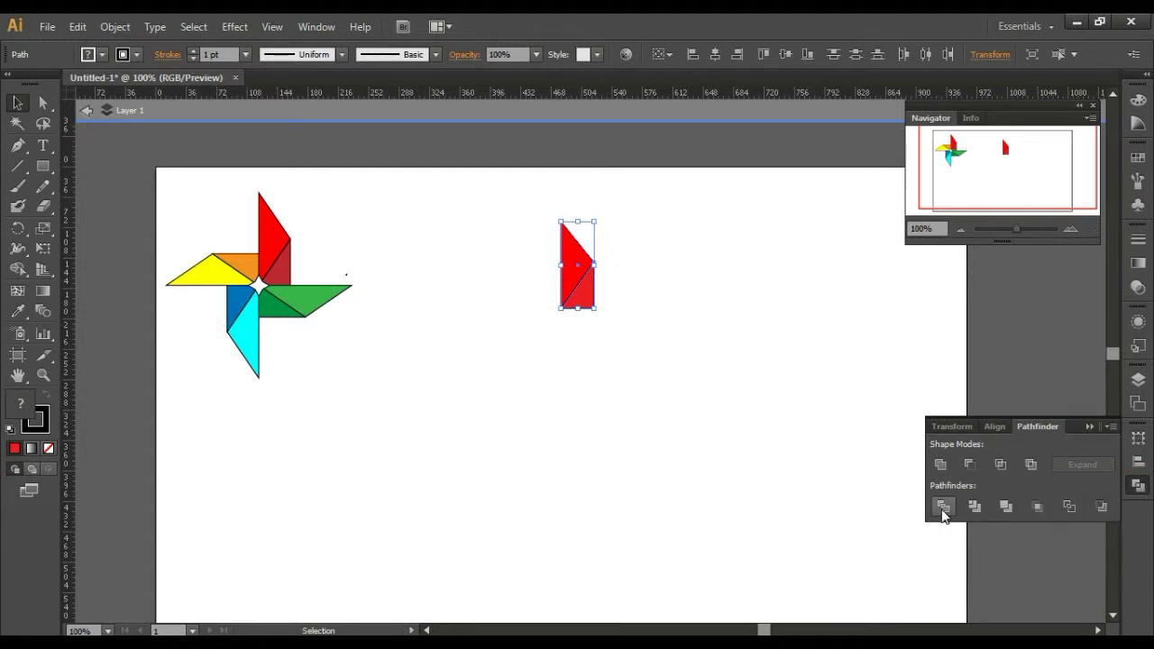
left_click(942, 510)
left_click(613, 304)
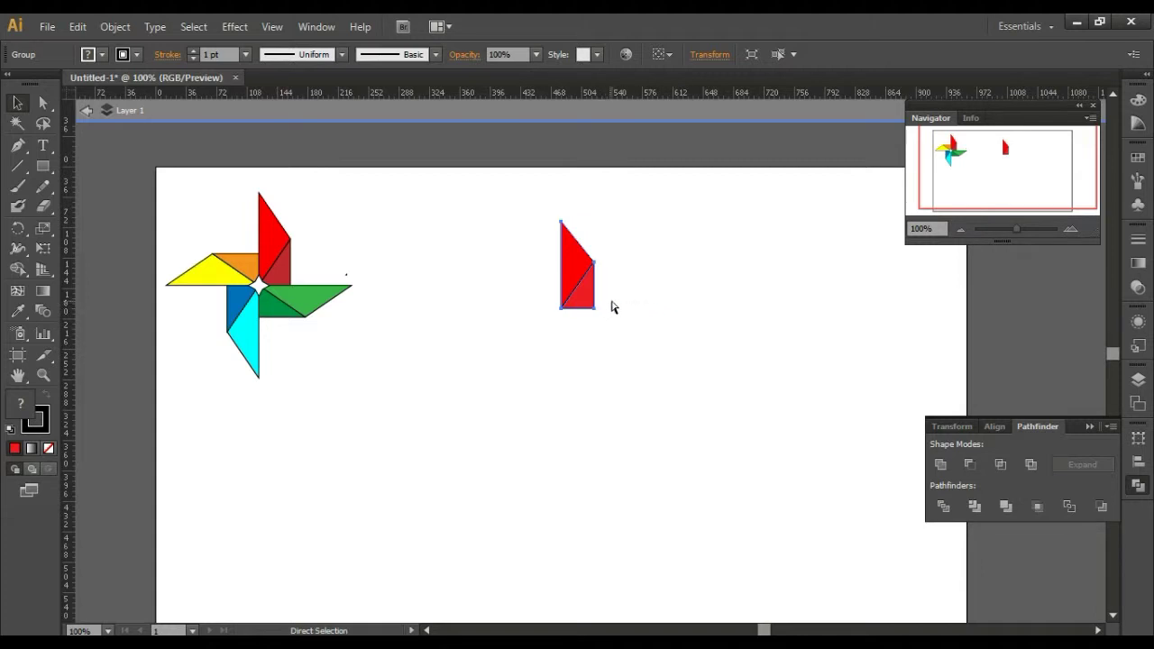
left_click(588, 281)
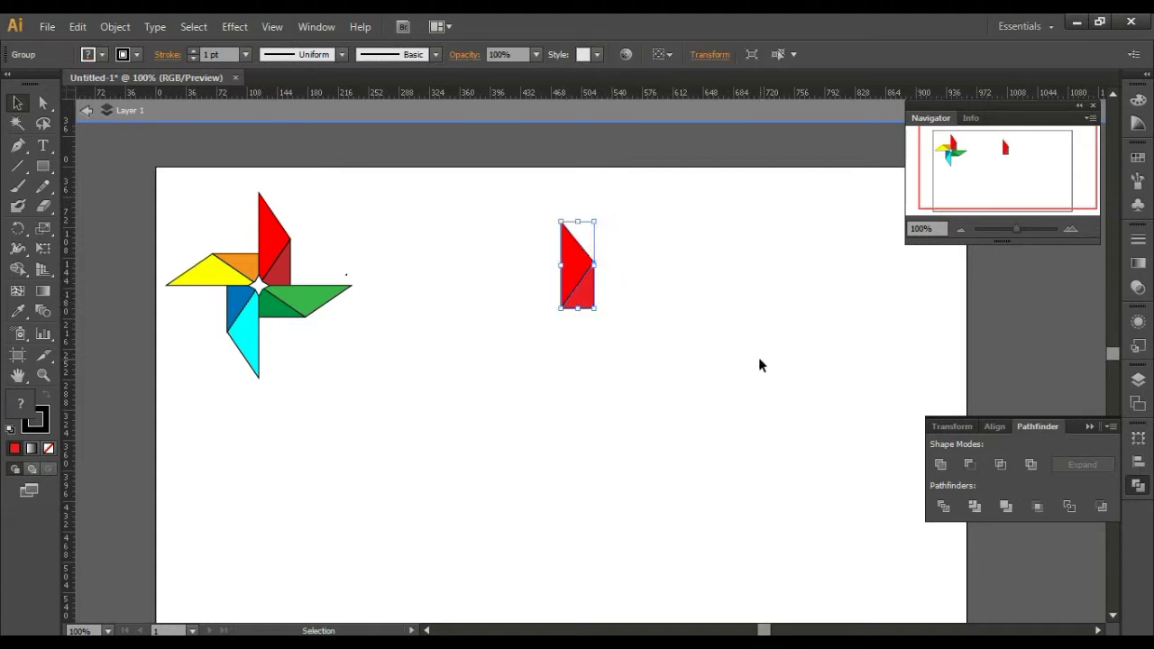
left_click(18, 228)
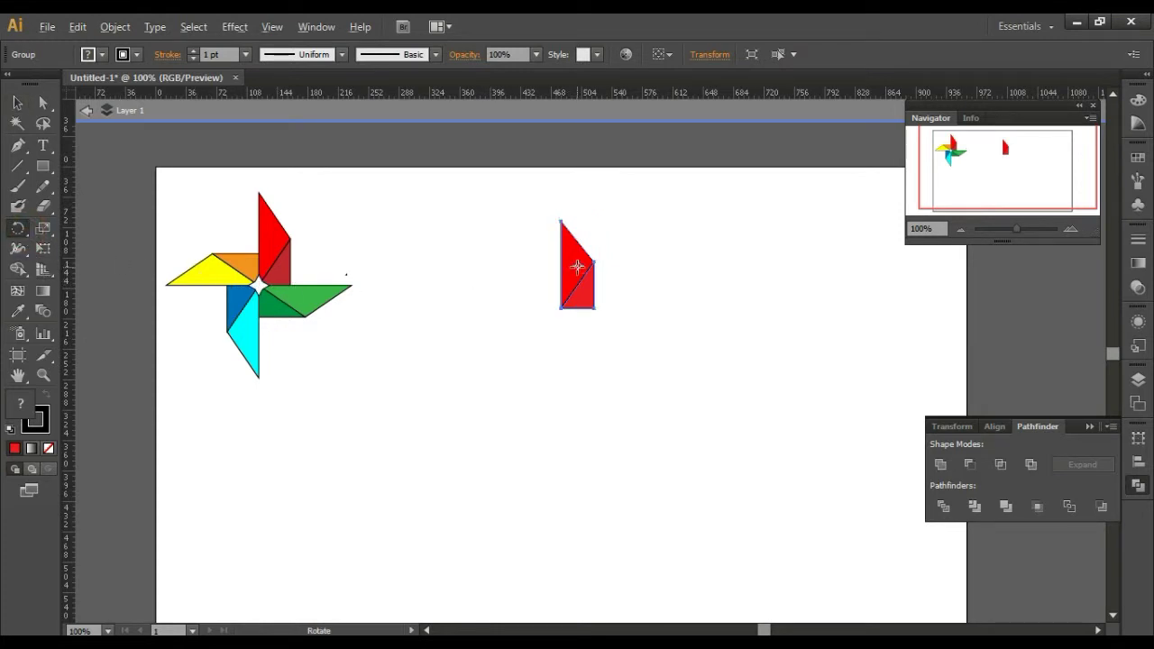
Copy the blade at 90° around its lower-left corner, repeat twice with Ctrl+D, and select all four arms
left_click_drag(577, 266, 560, 307)
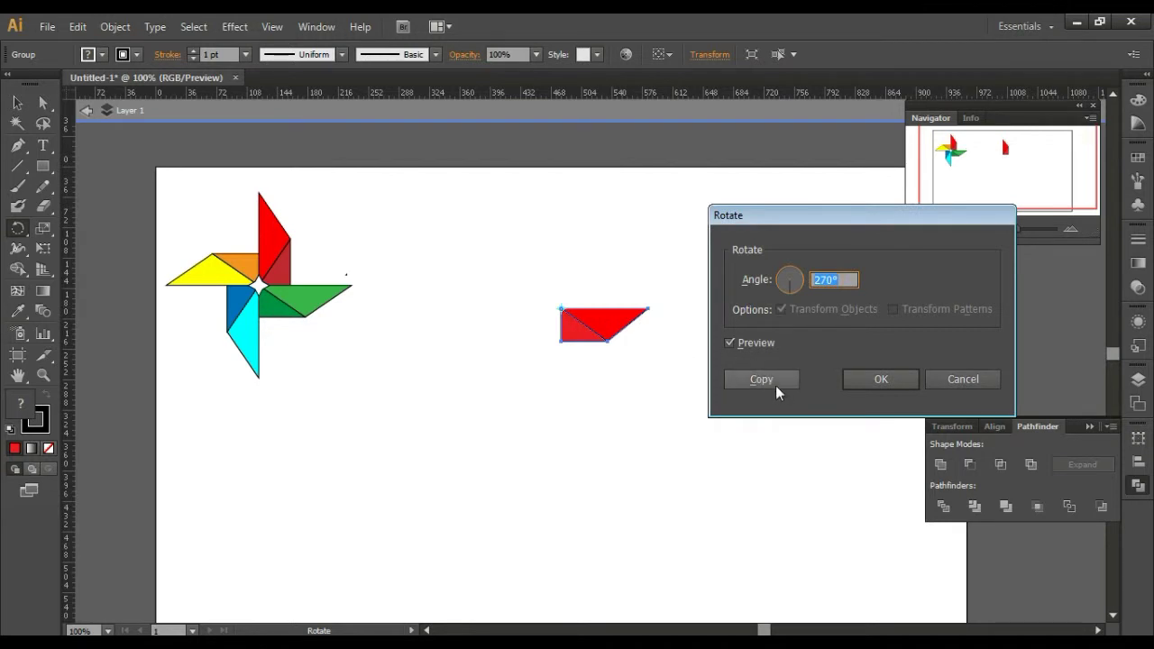
type("0")
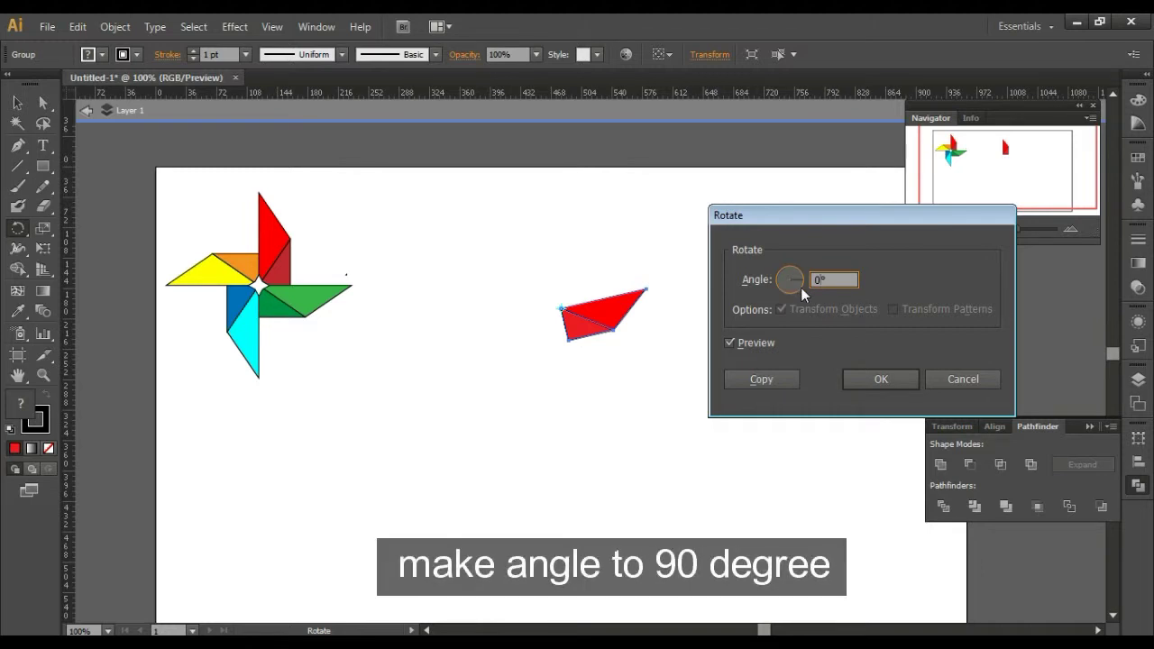
type("90")
left_click(750, 382)
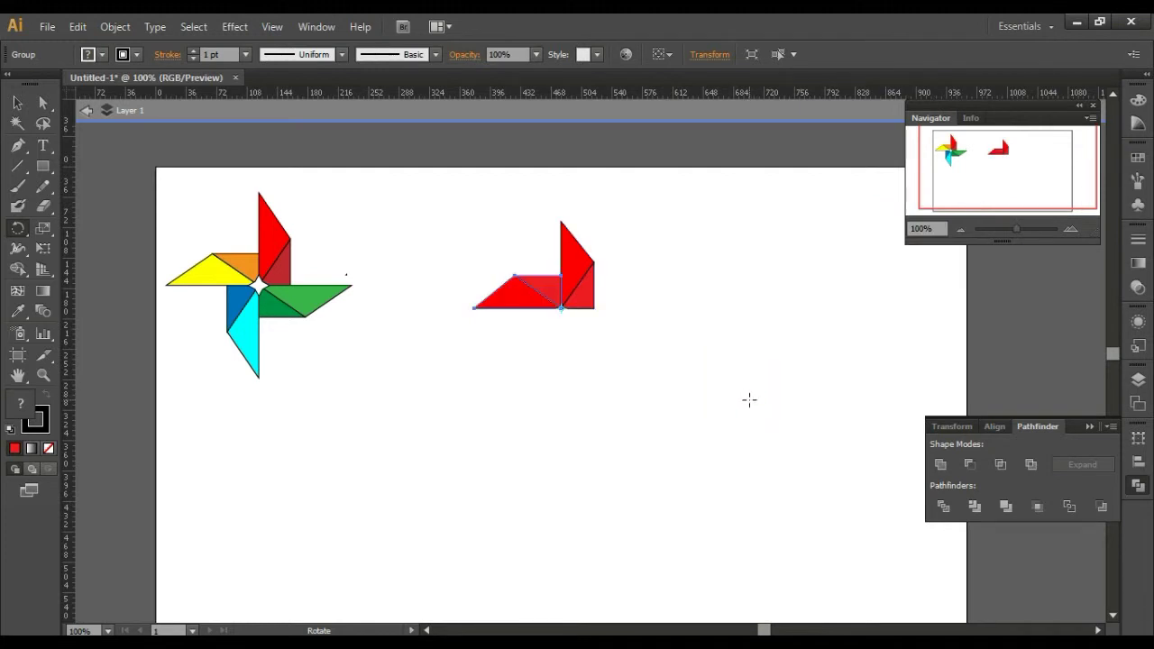
key("ctrl+d")
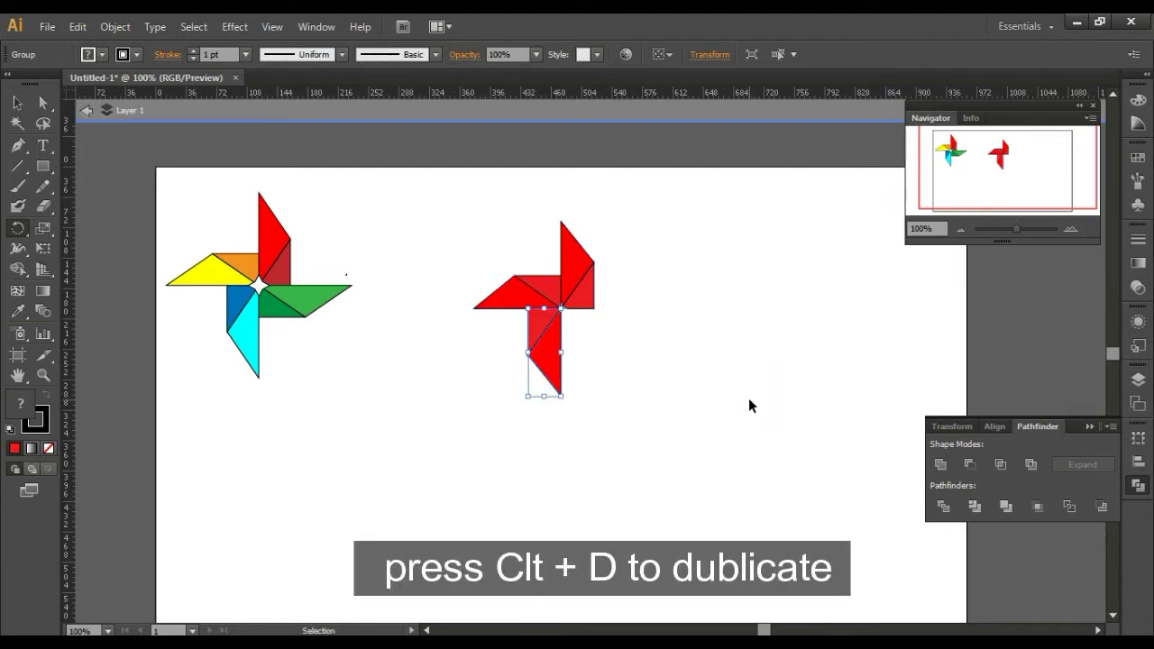
key("ctrl+d")
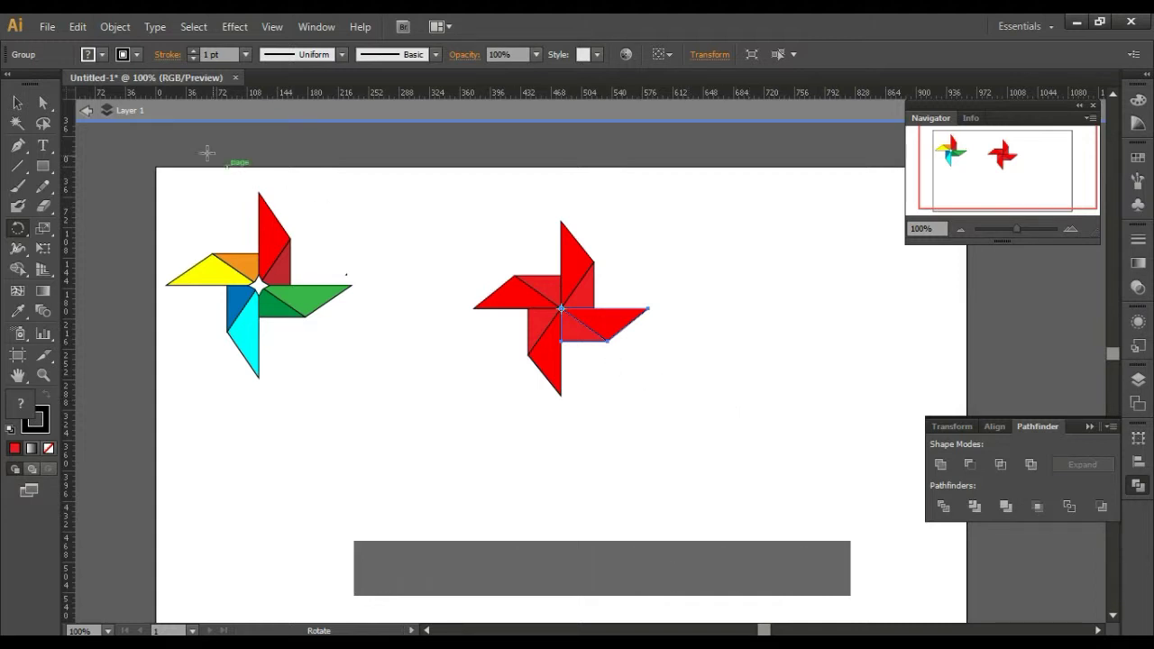
left_click(17, 103)
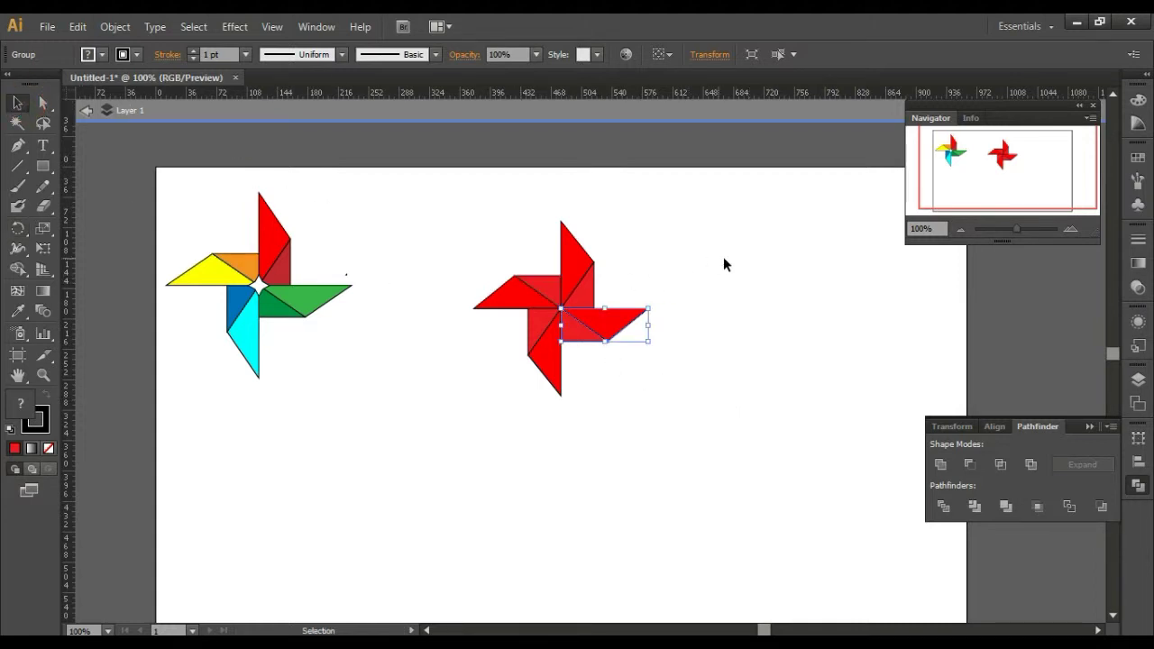
left_click_drag(713, 247, 480, 412)
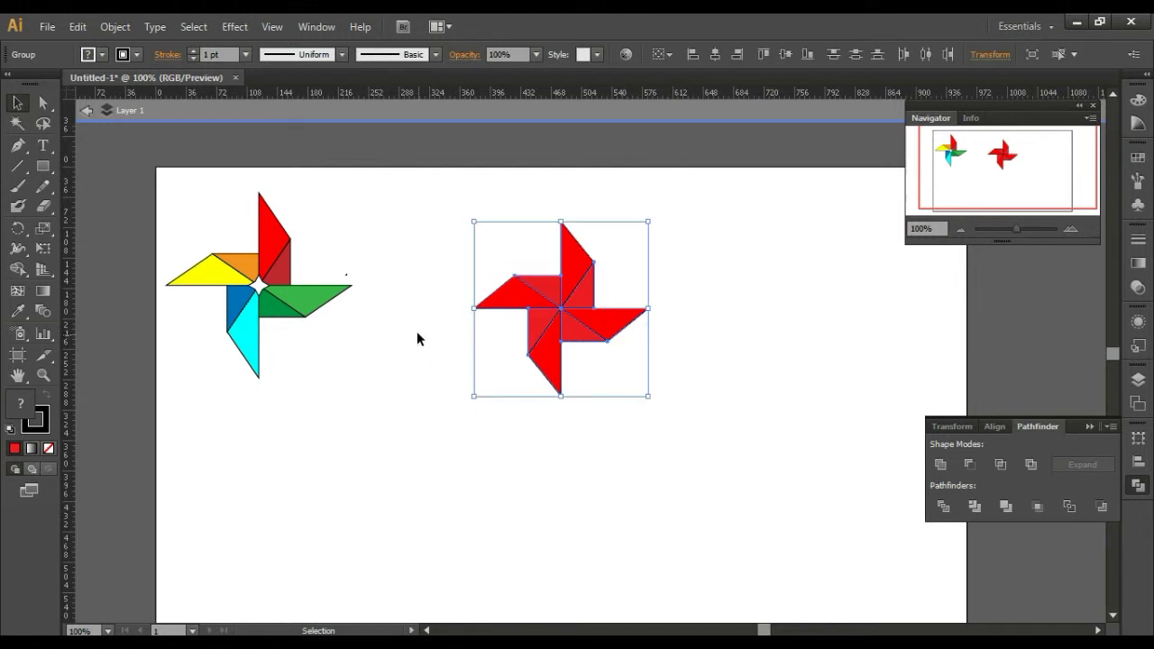
Expand the selected red pinwheel with Object > Expand, keeping Fill and Stroke checked
left_click(119, 27)
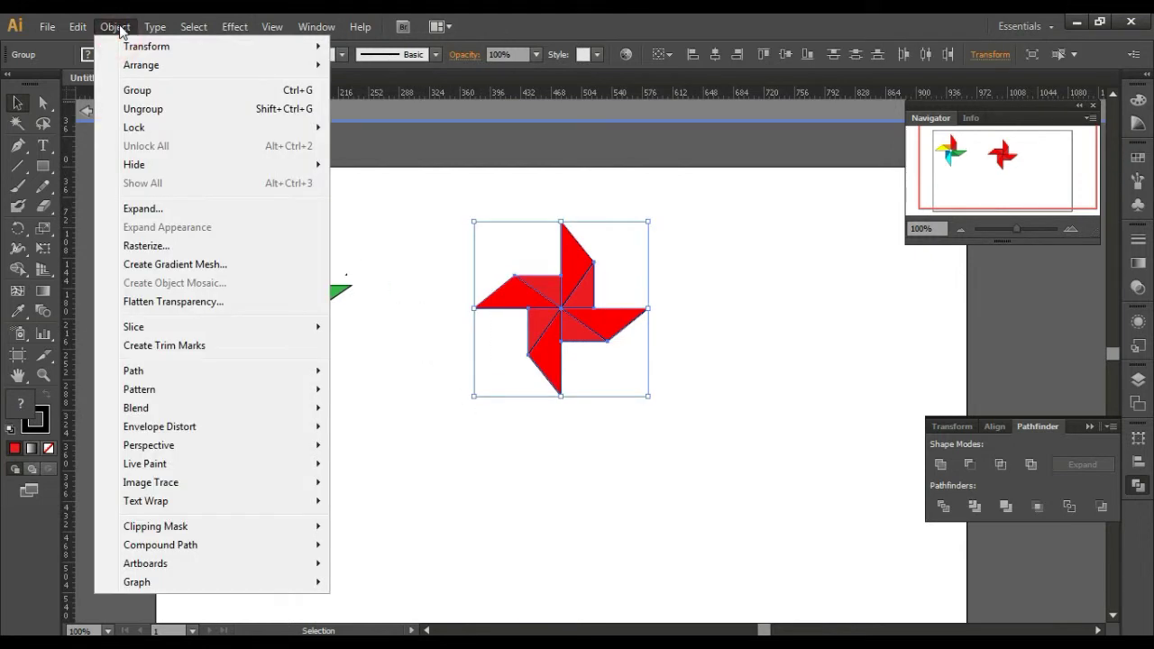
left_click(190, 210)
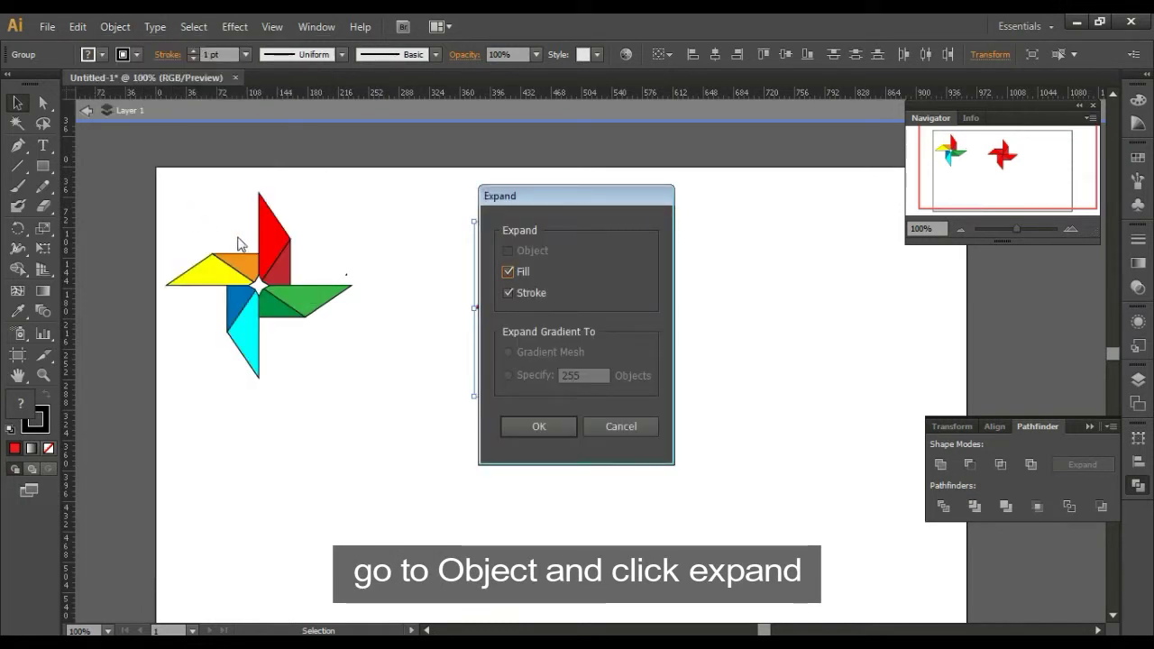
left_click(557, 429)
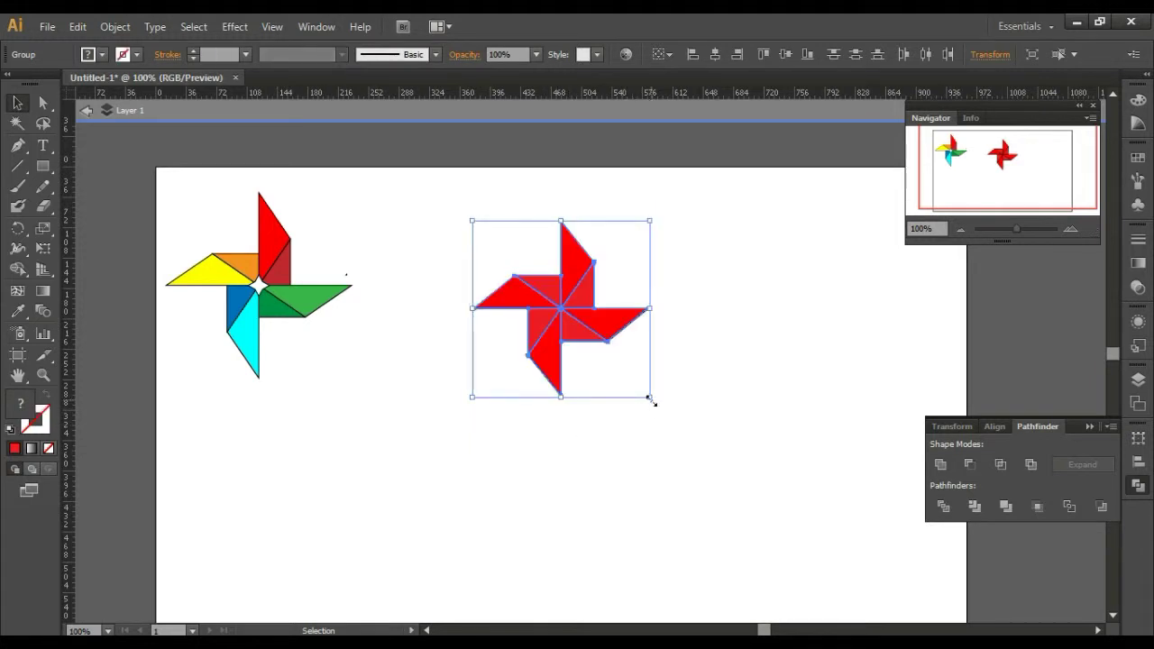
Scale the red pinwheel up to about twice its size and move it lower on the artboard
left_click_drag(650, 399, 727, 505)
key("a")
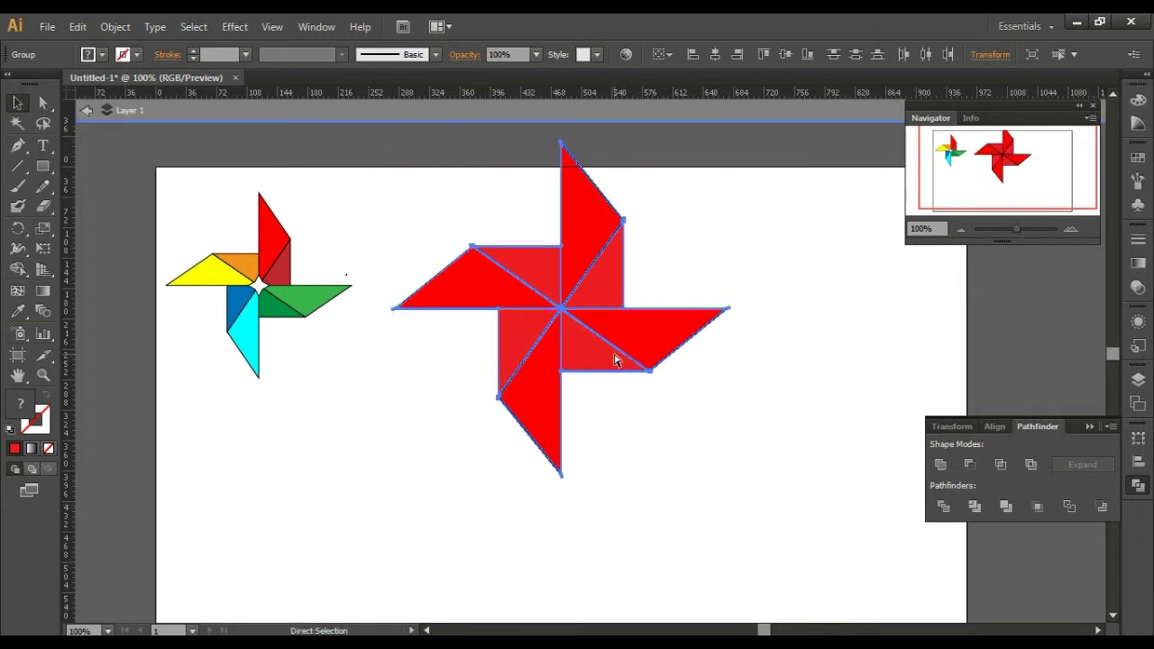
left_click_drag(622, 381, 635, 442)
key("v")
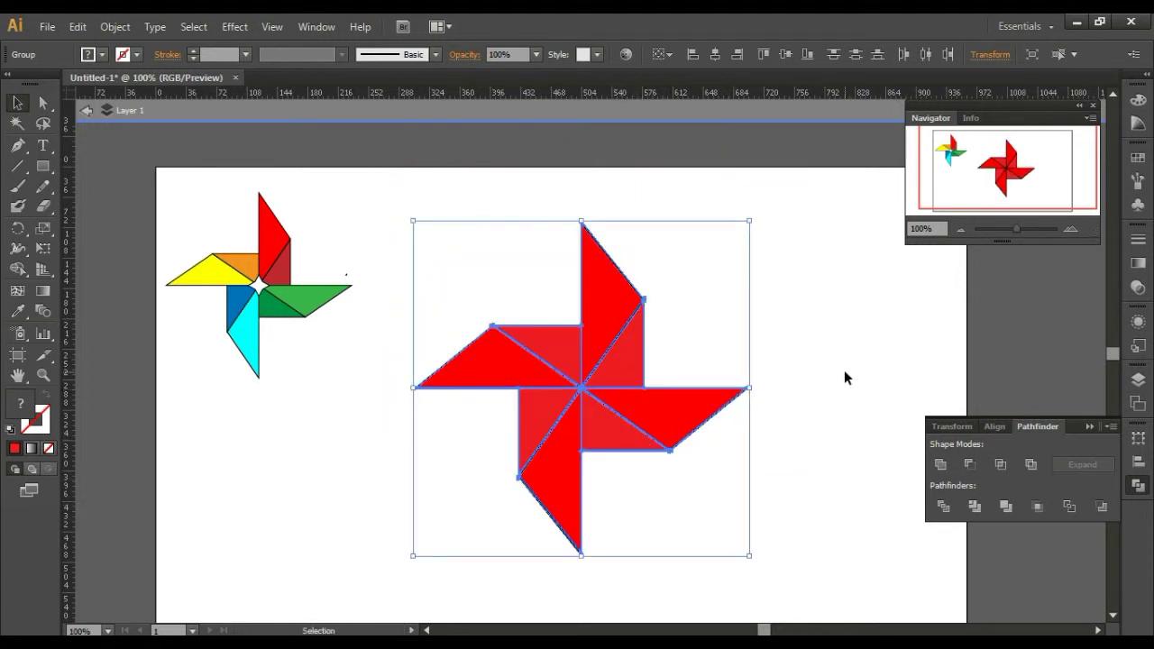
Ungroup the pinwheel into separate pieces and select its upper-right triangle
right_click(637, 354)
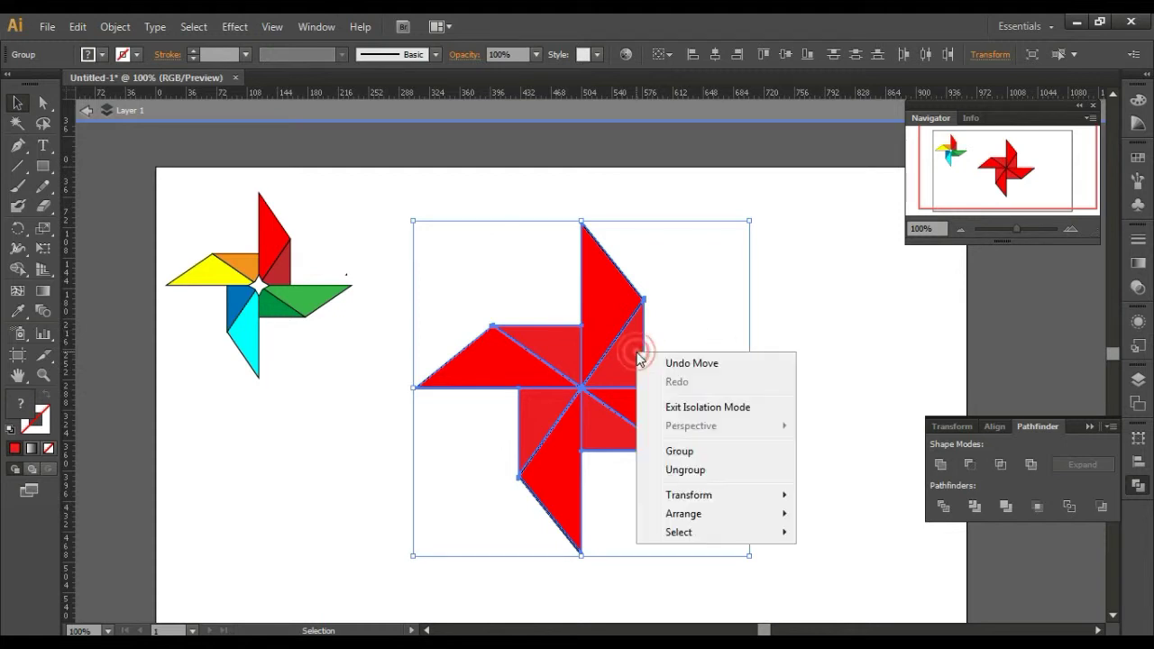
left_click(703, 470)
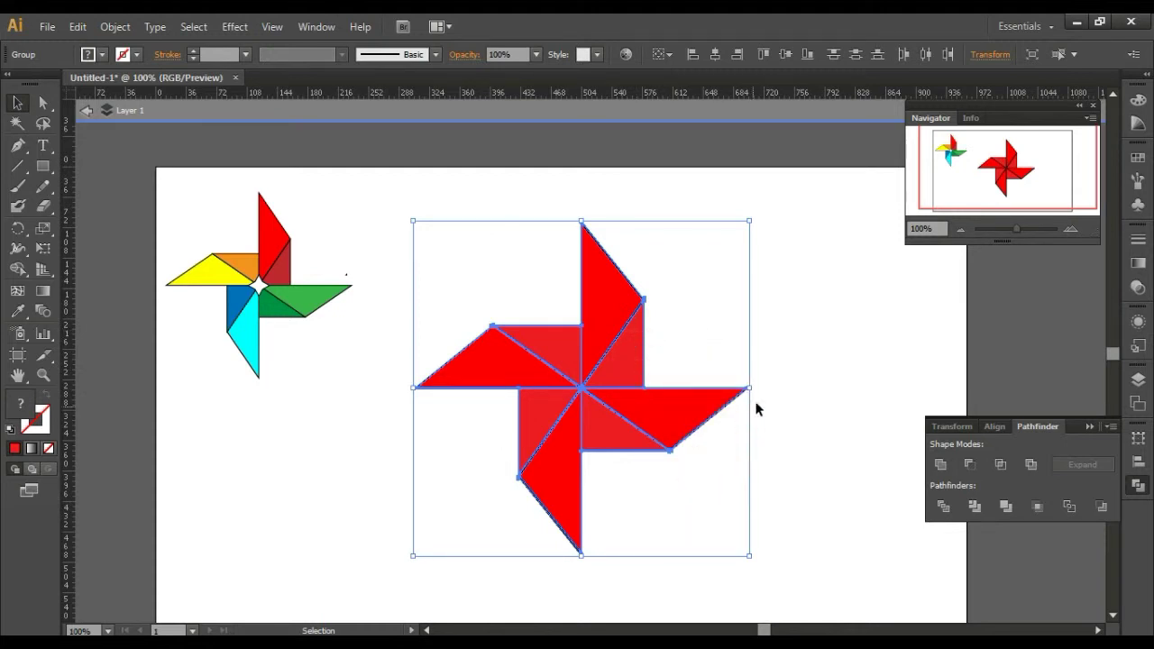
left_click(824, 382)
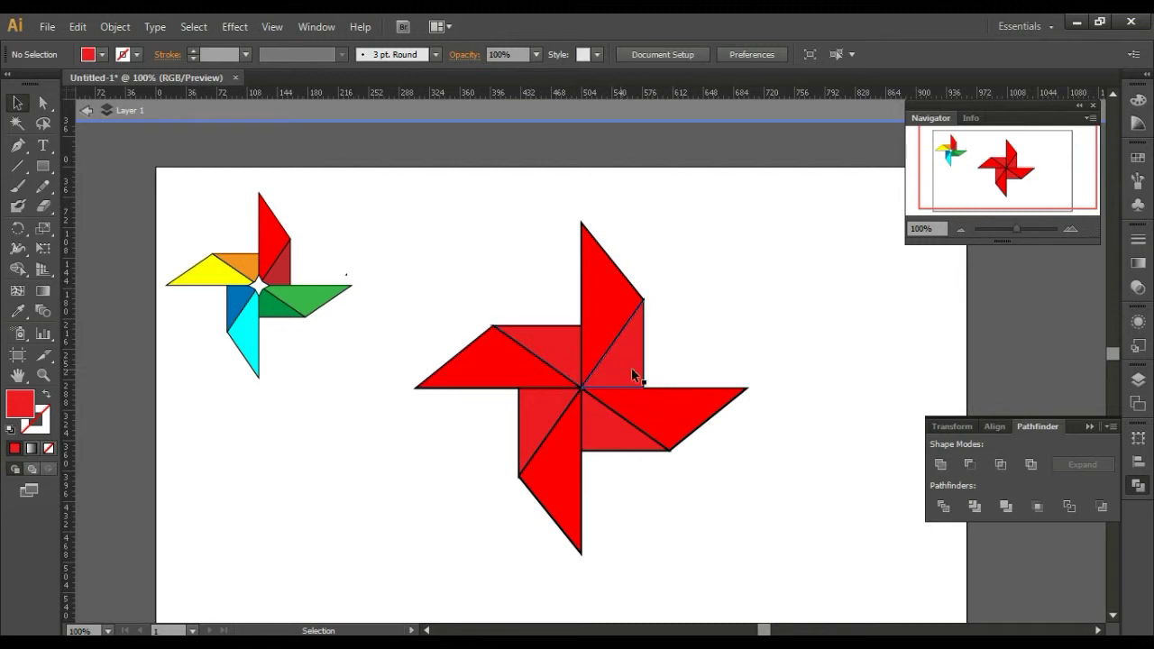
left_click(643, 346)
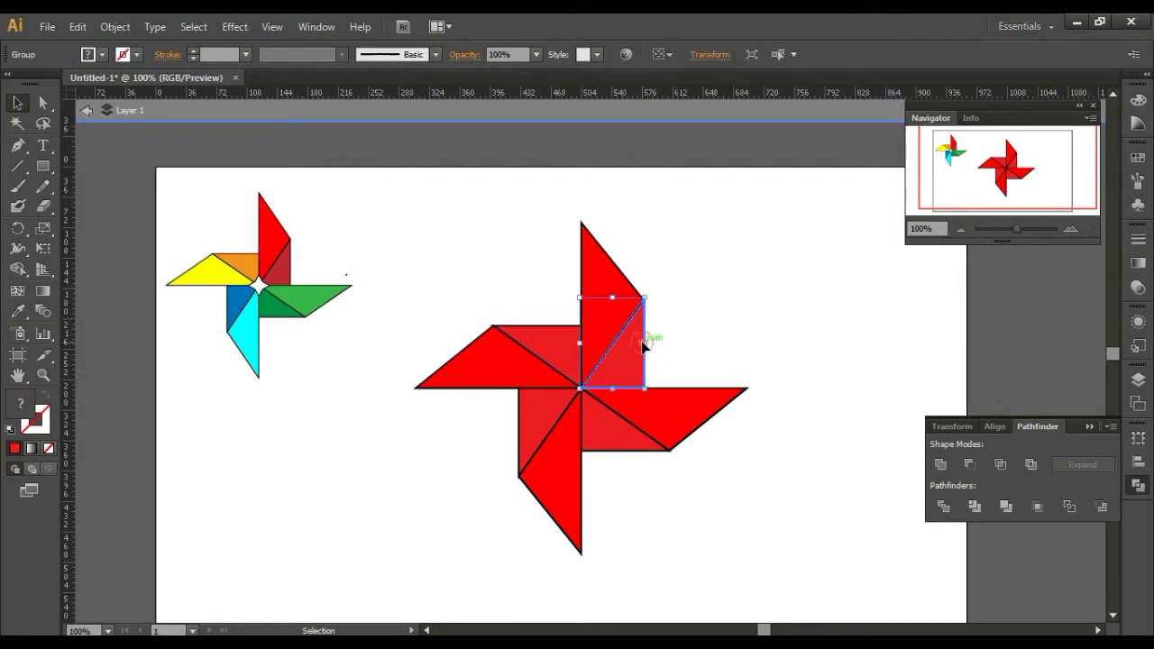
Fill the upper-right inner triangle with darker crimson
left_click(102, 55)
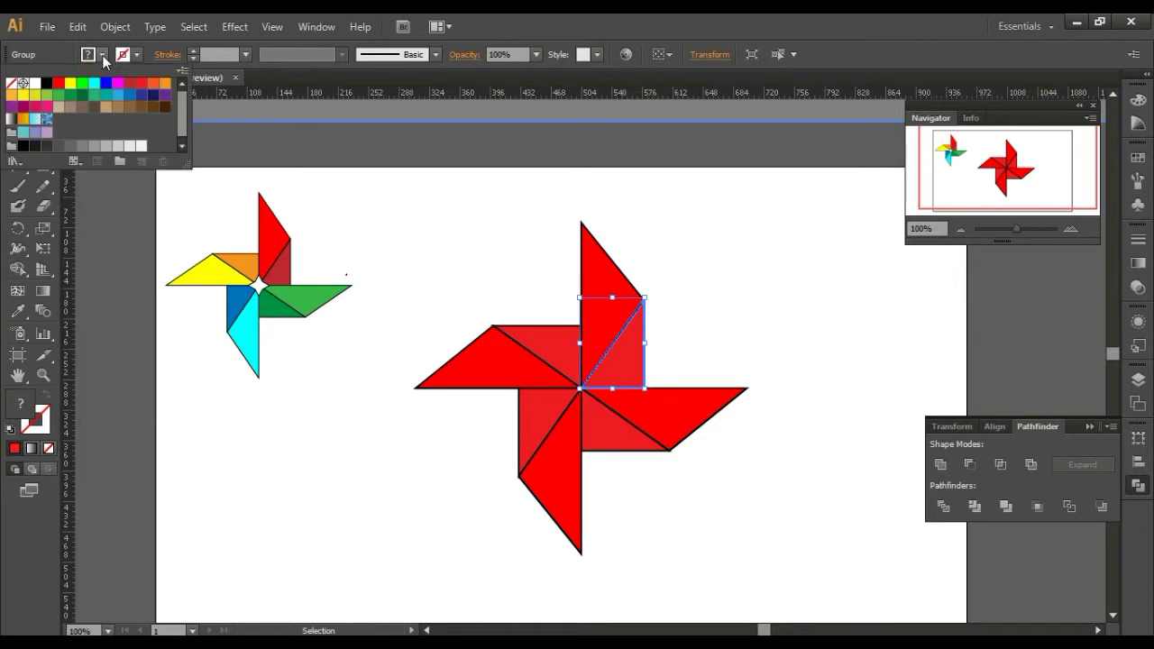
left_click(144, 86)
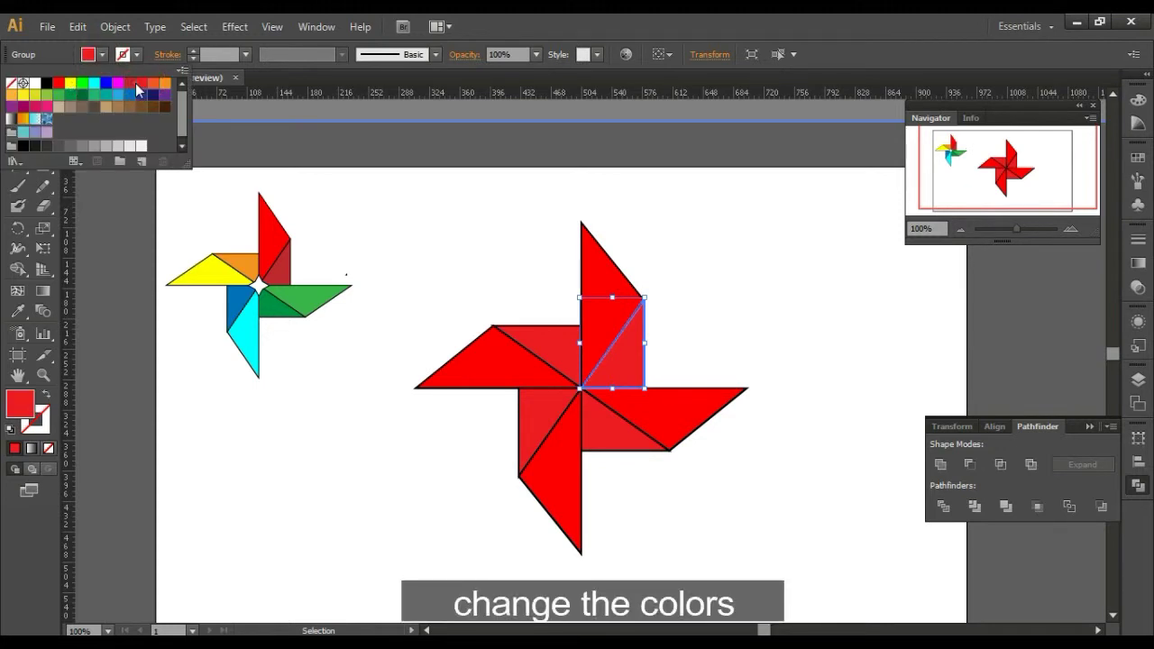
left_click(130, 85)
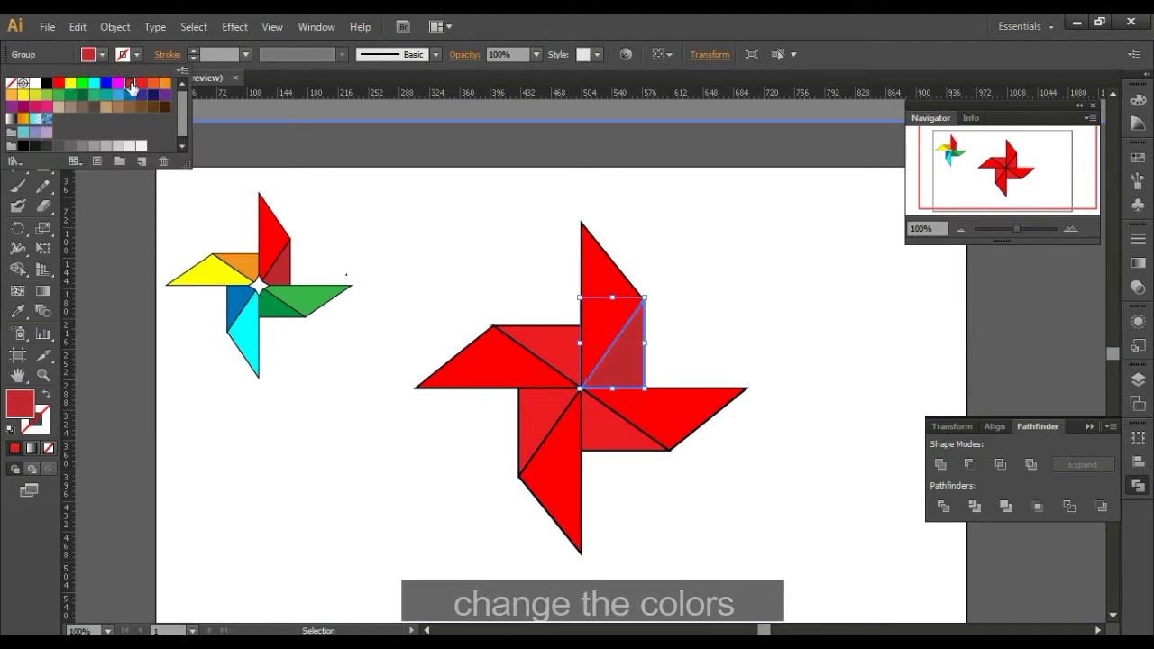
left_click(714, 330)
left_click(702, 339)
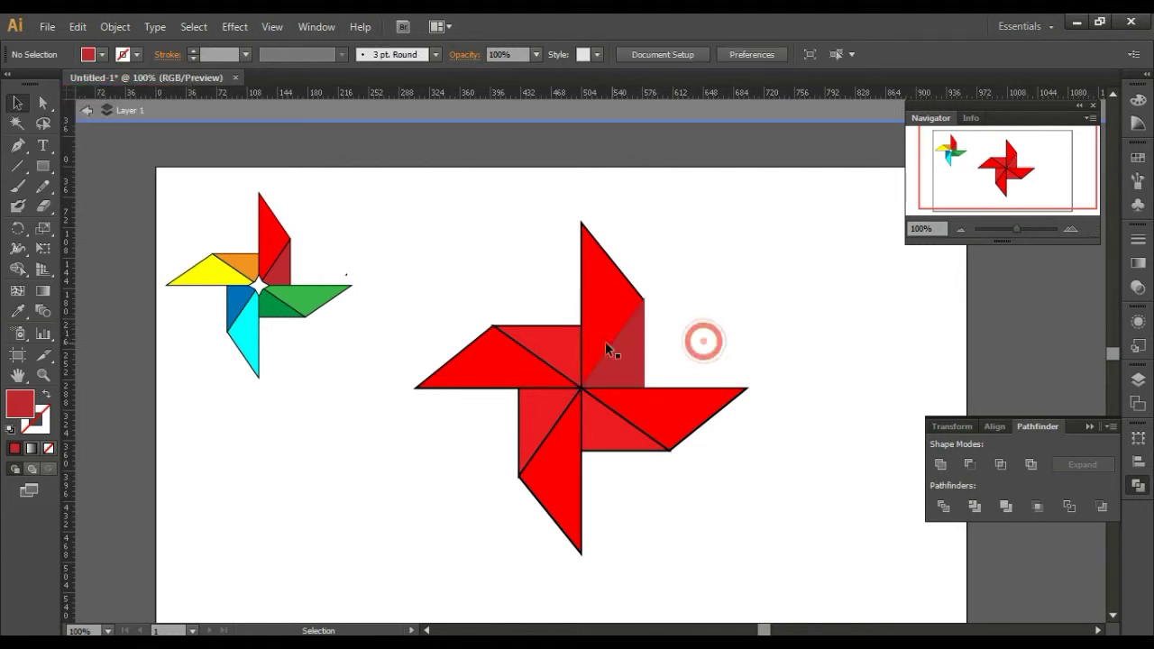
Colour the left blade's inner triangle orange and its outer triangle yellow
left_click(529, 348)
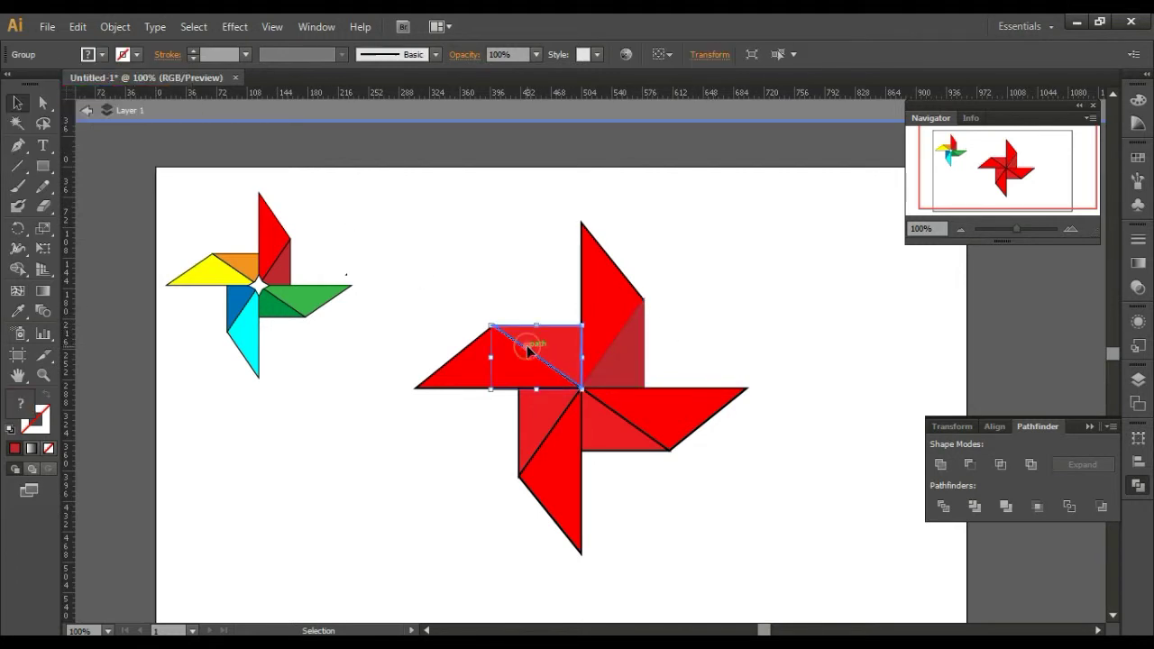
left_click(102, 55)
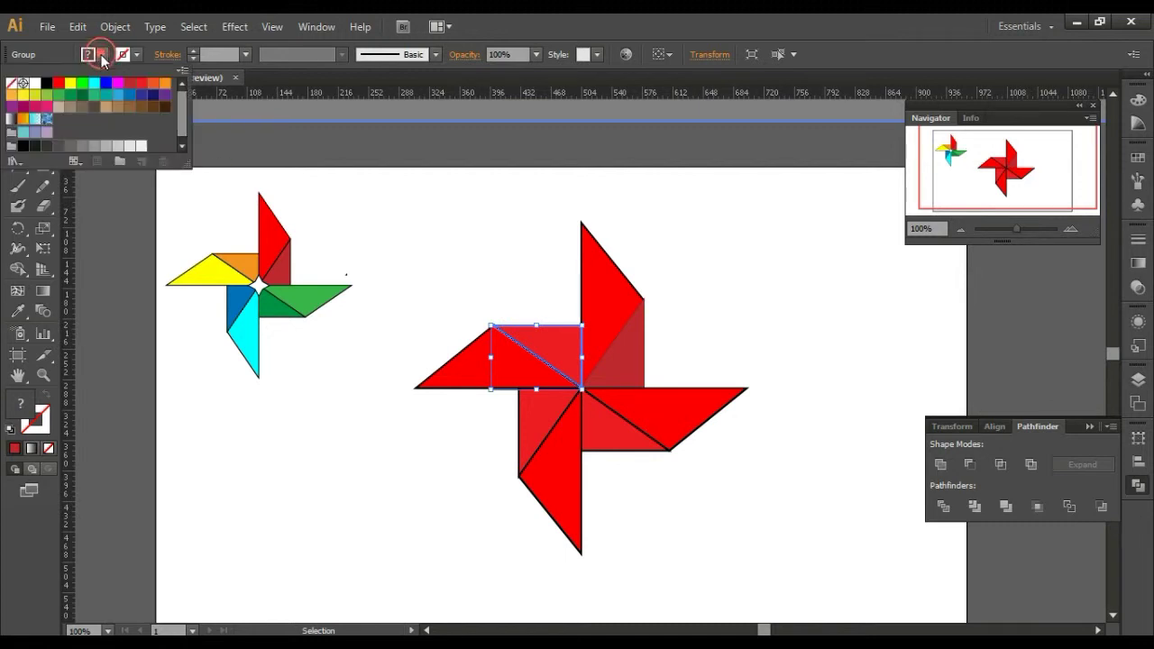
left_click(165, 85)
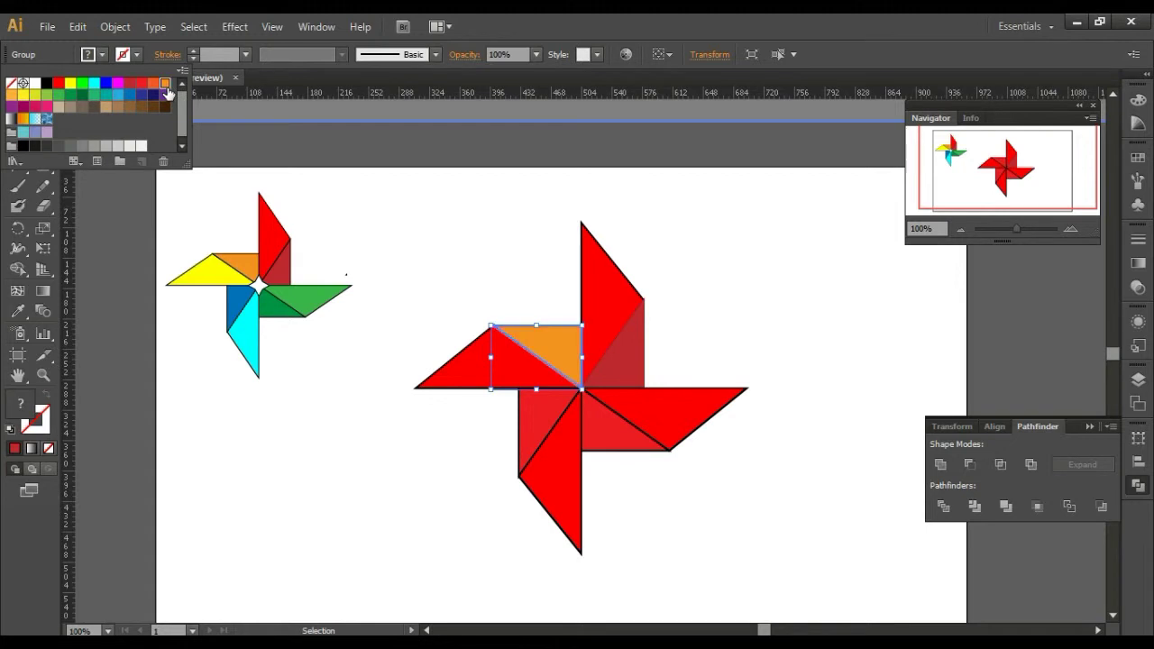
left_click(422, 385, "shift")
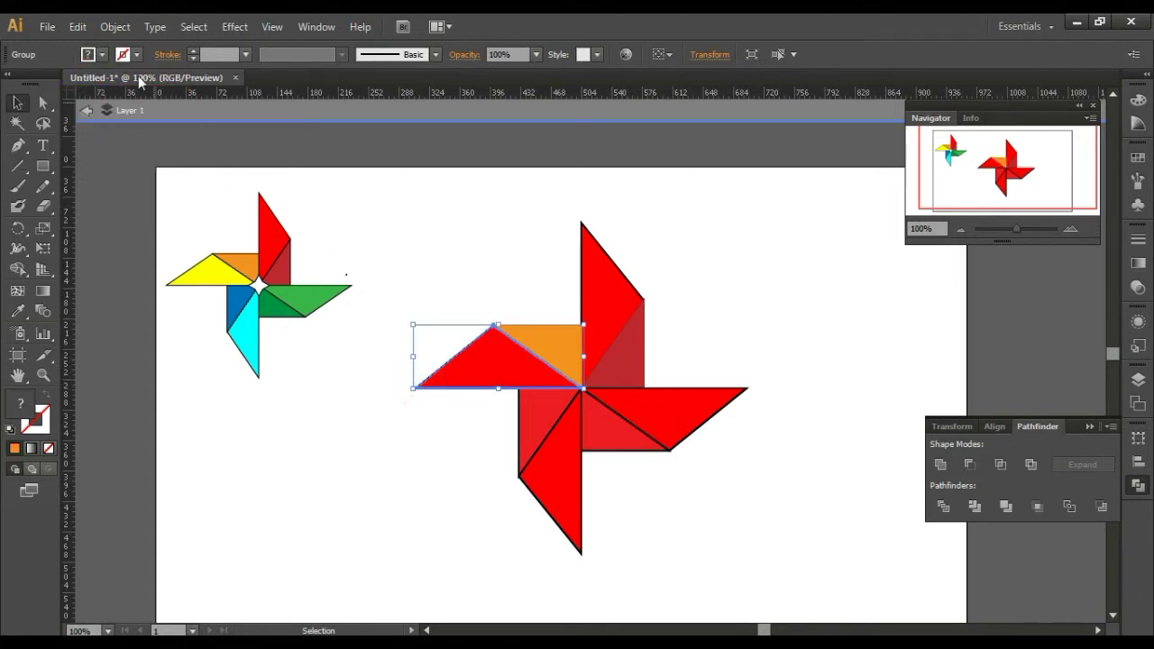
left_click(105, 55)
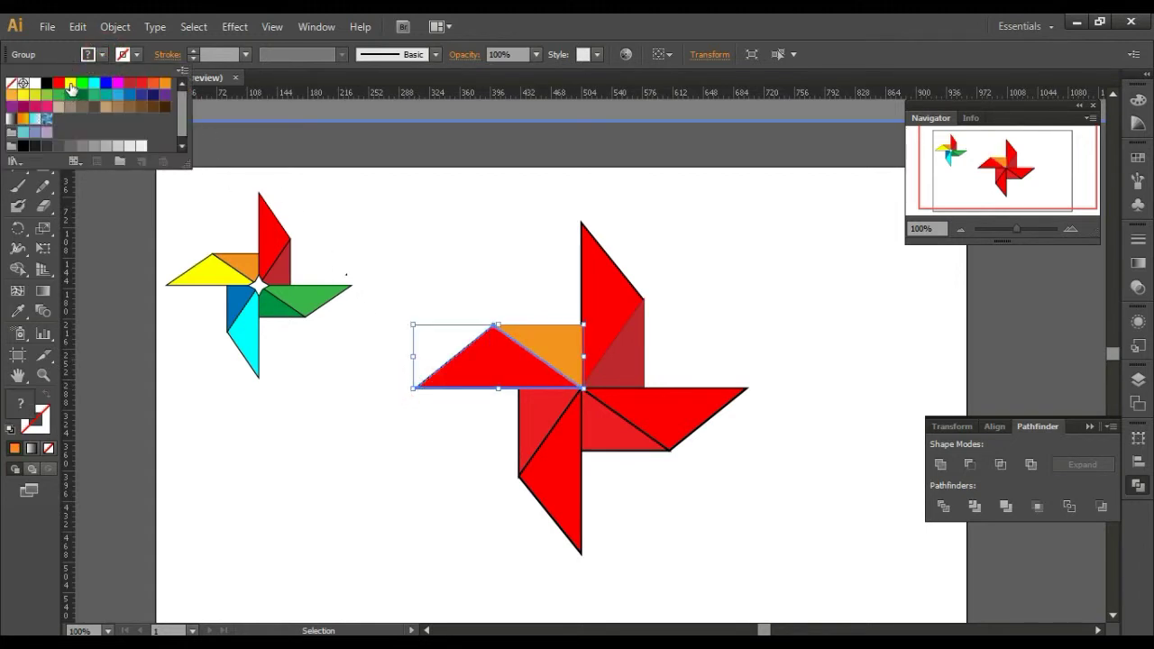
left_click(71, 84)
left_click(524, 427)
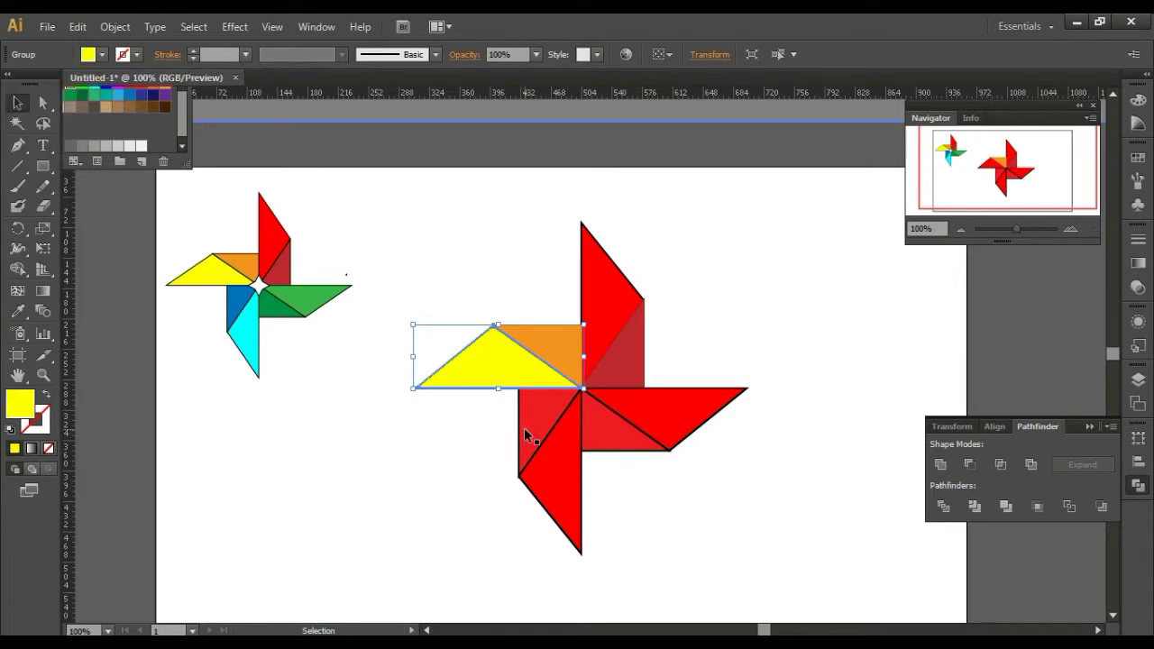
Colour the lower blade's inner piece blue and its long triangle cyan
left_click(522, 432)
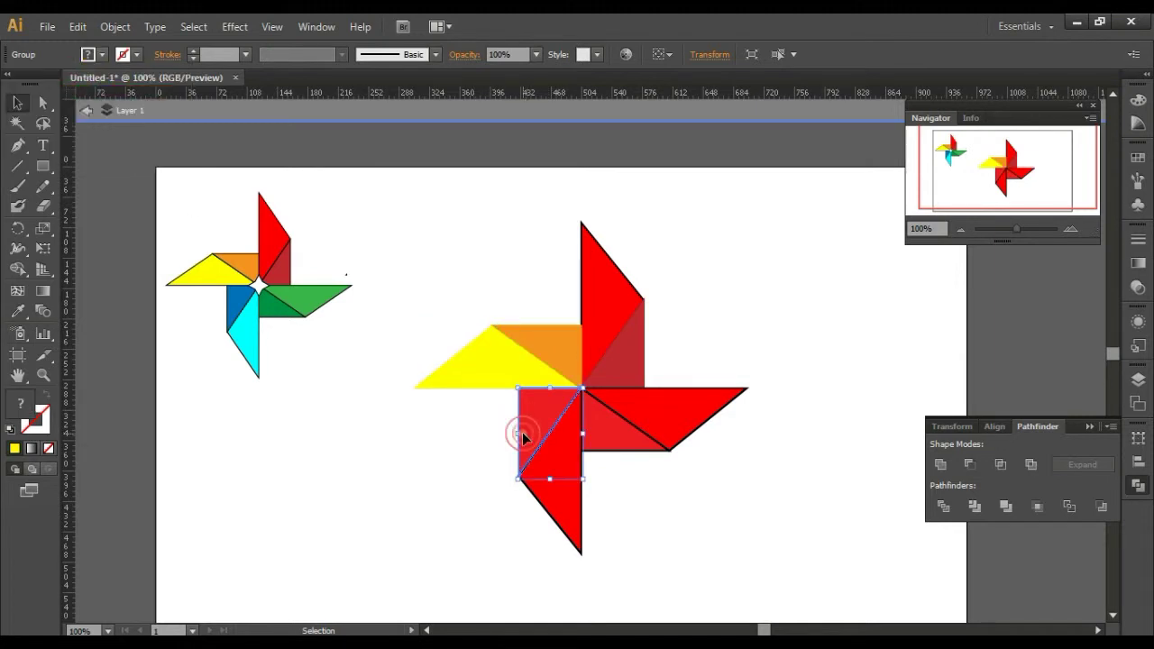
left_click(105, 58)
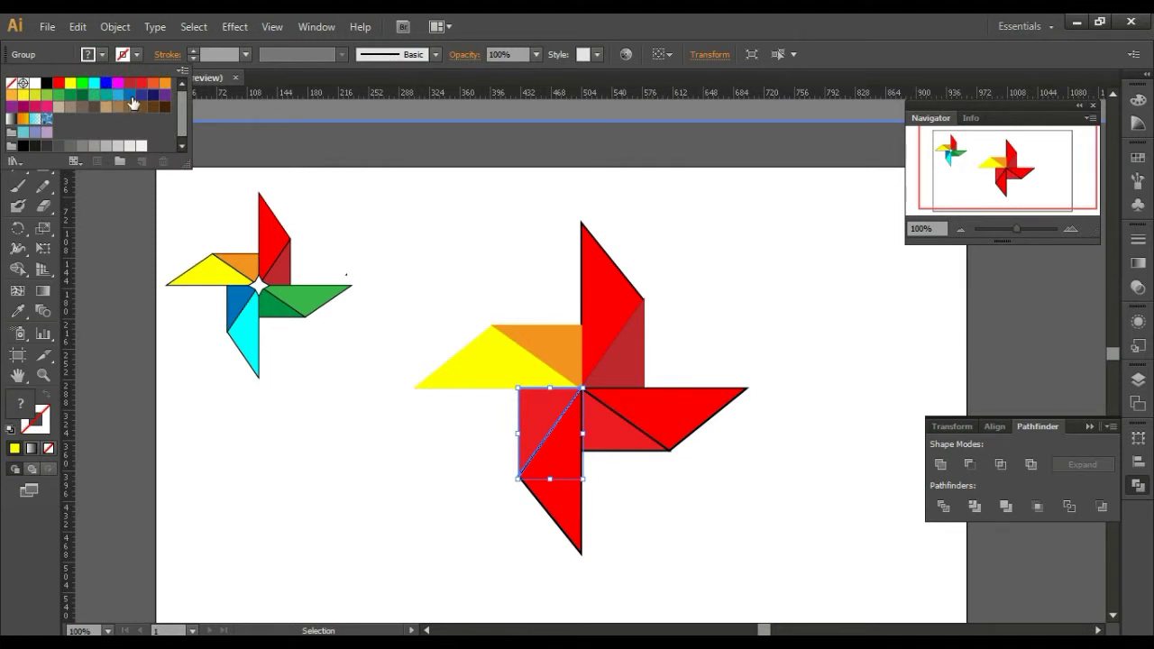
left_click(130, 95)
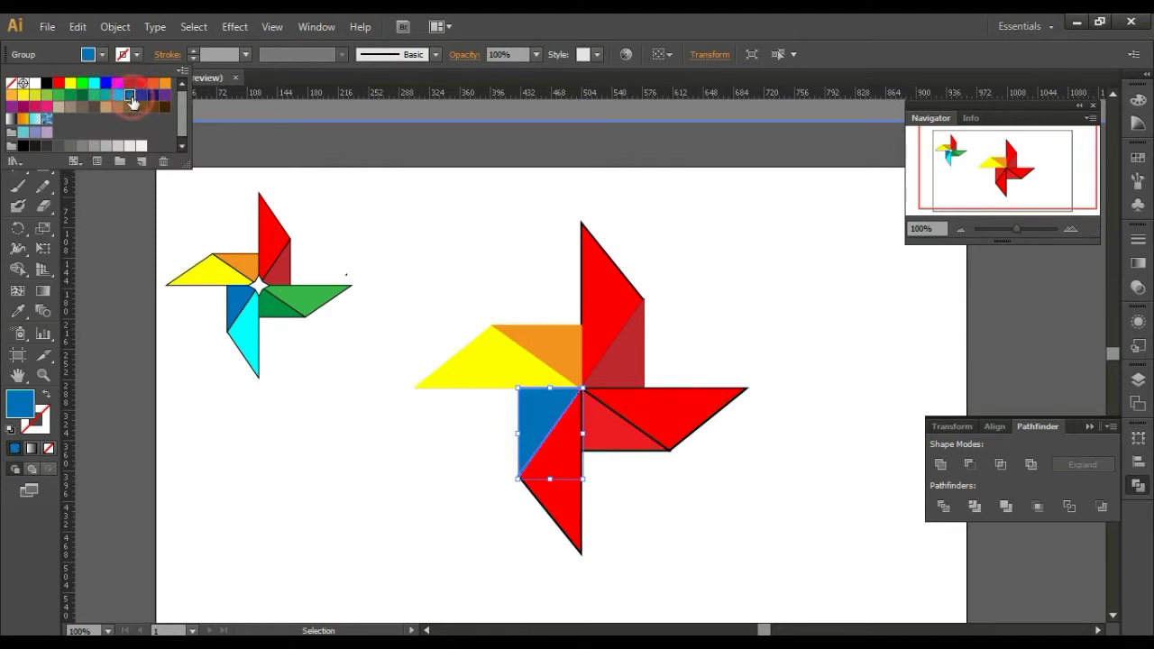
left_click(539, 500)
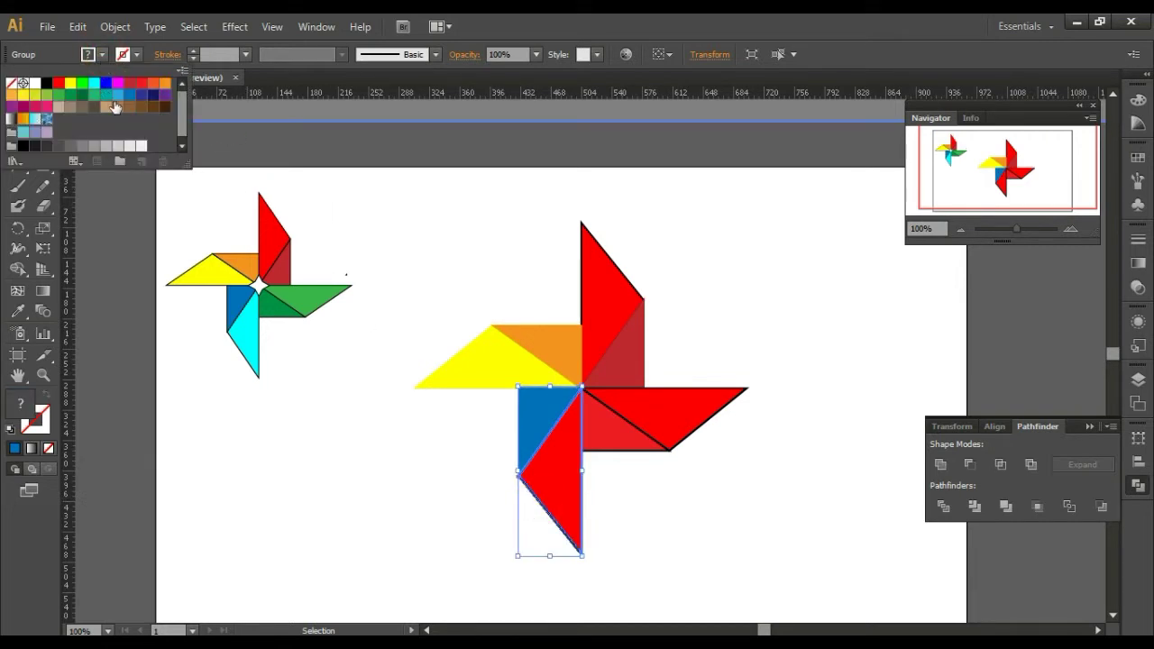
left_click(117, 95)
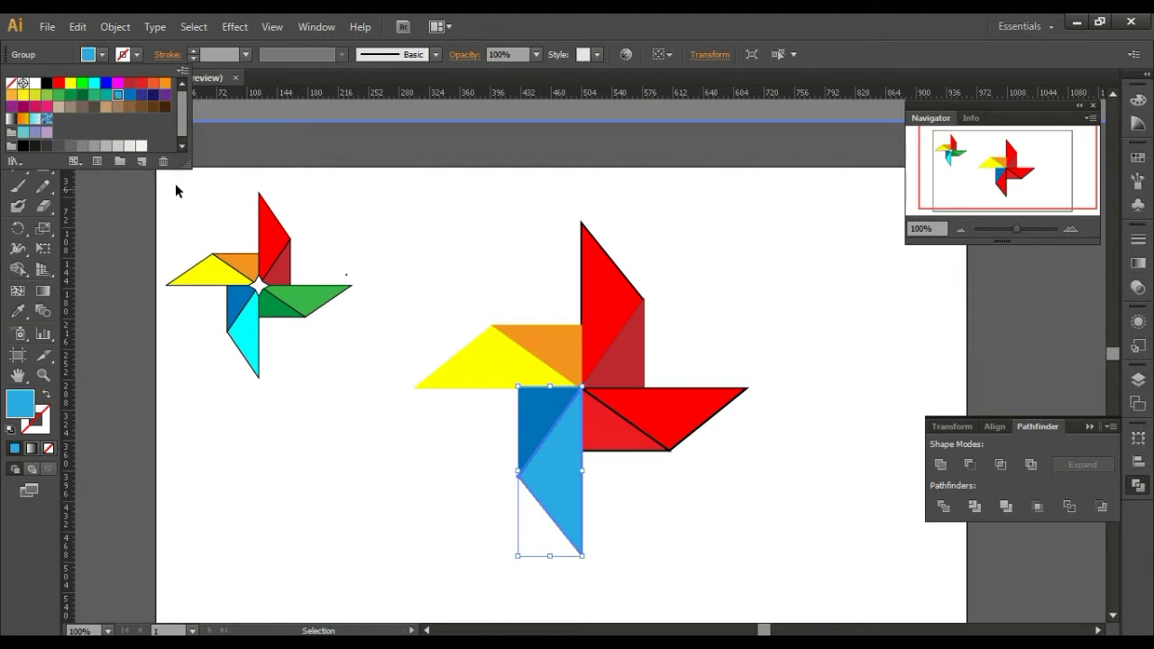
left_click(94, 83)
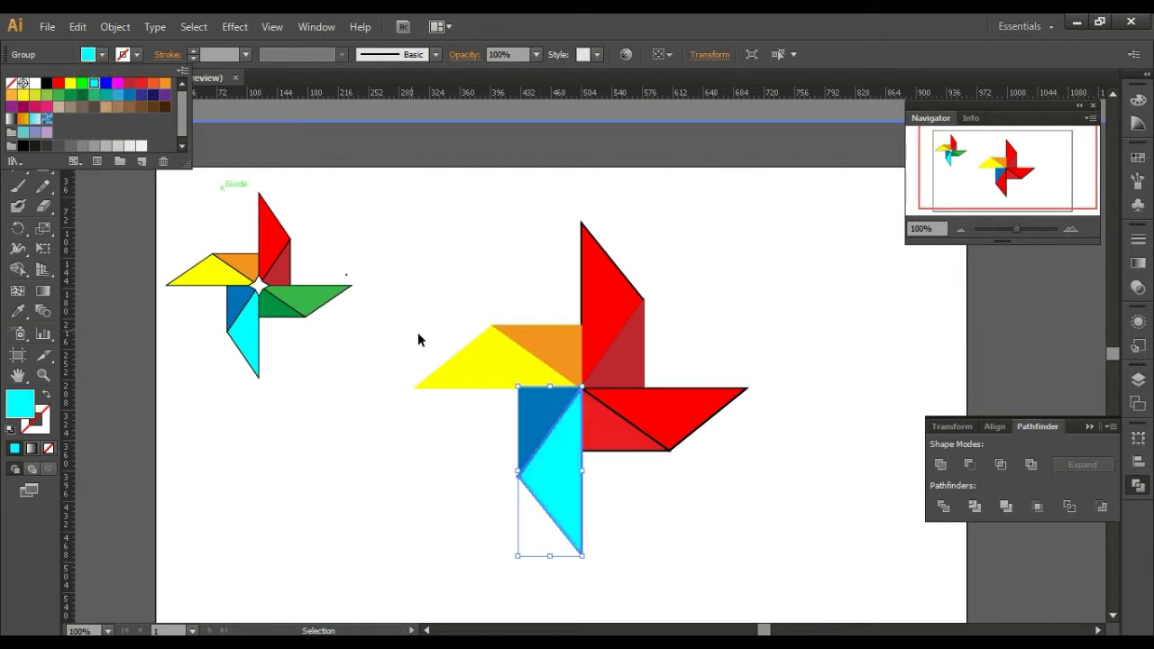
left_click(608, 456)
Colour the right blade's inner triangle dark green and its outer triangle green
left_click(614, 450)
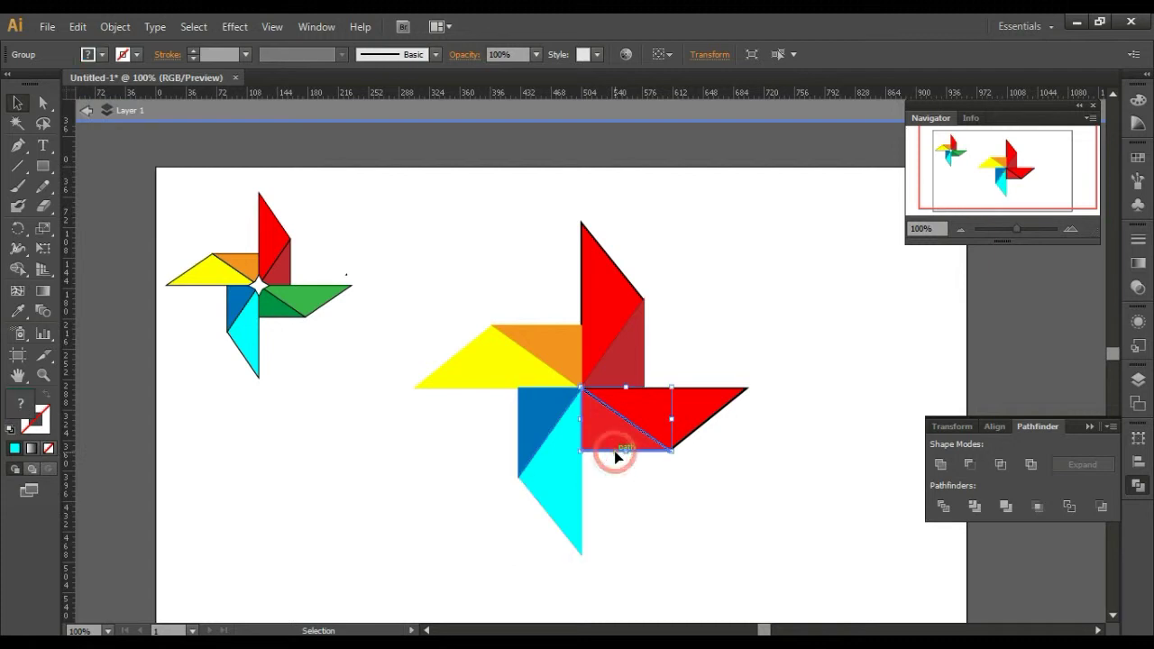
left_click(102, 55)
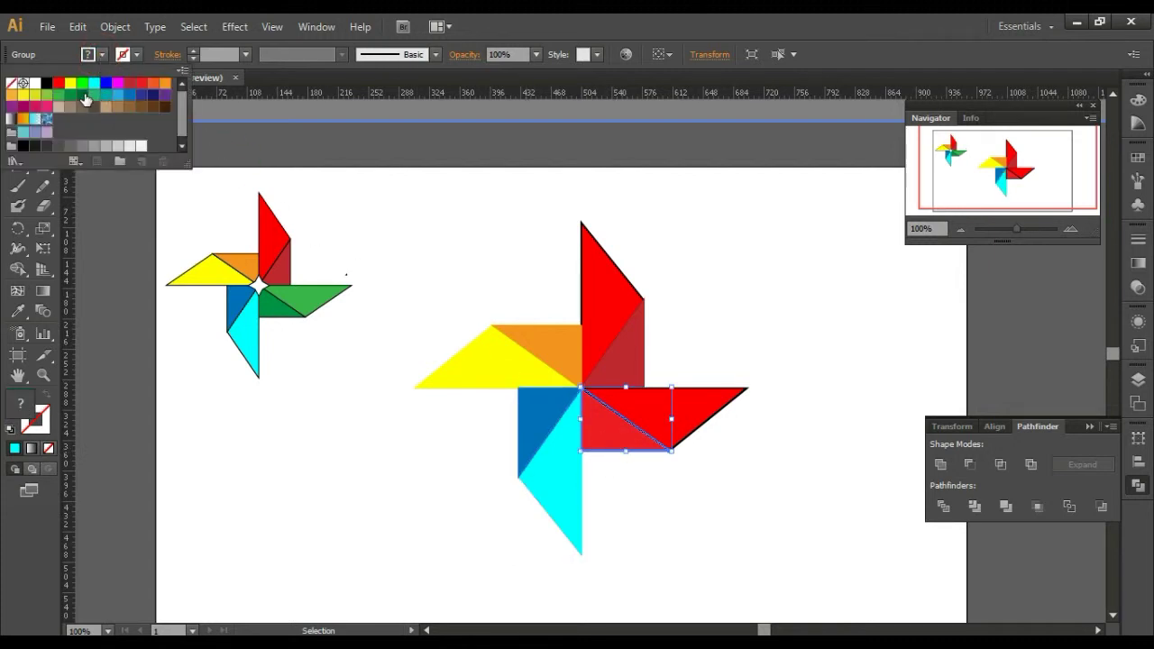
left_click(82, 95)
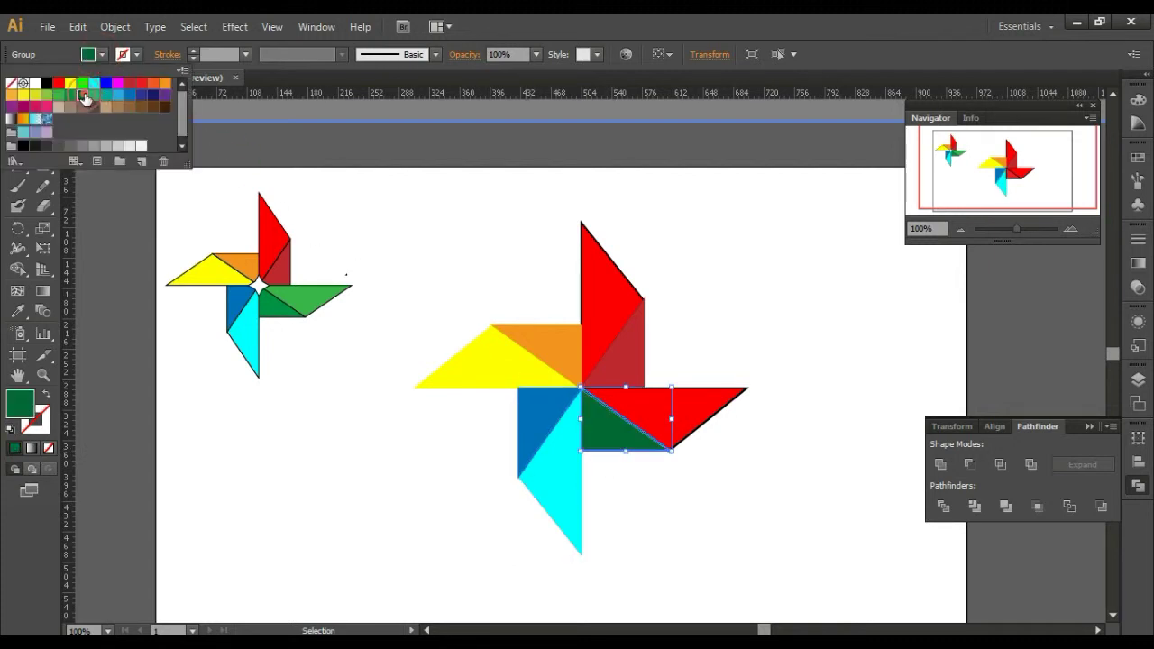
left_click(701, 423)
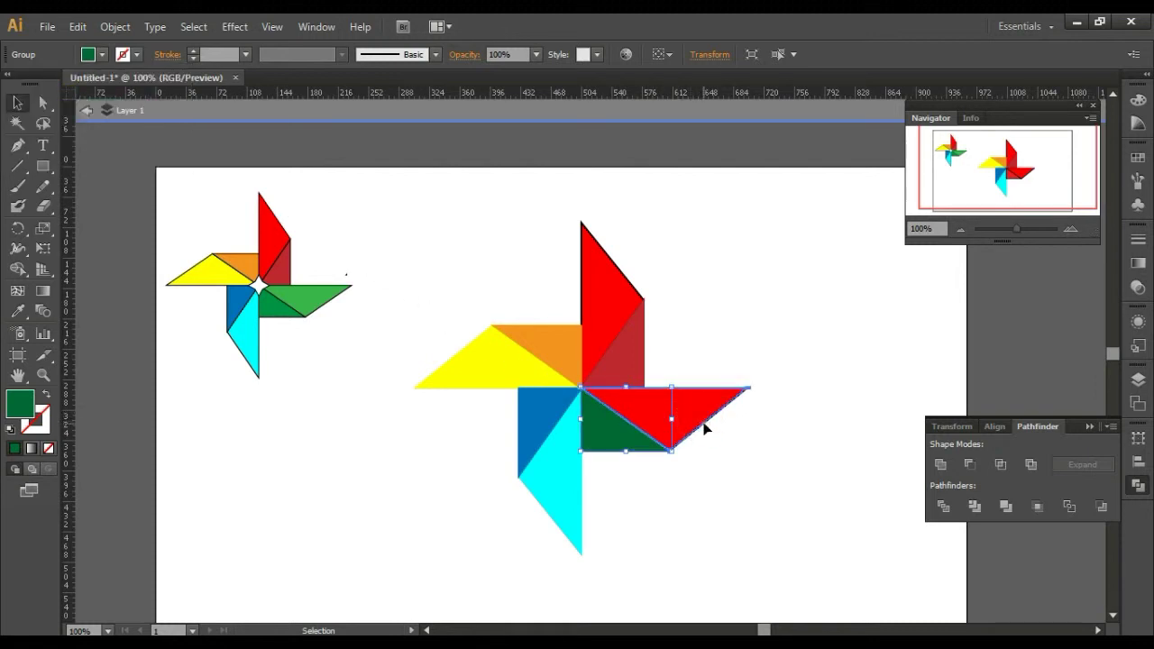
left_click(705, 429, "shift")
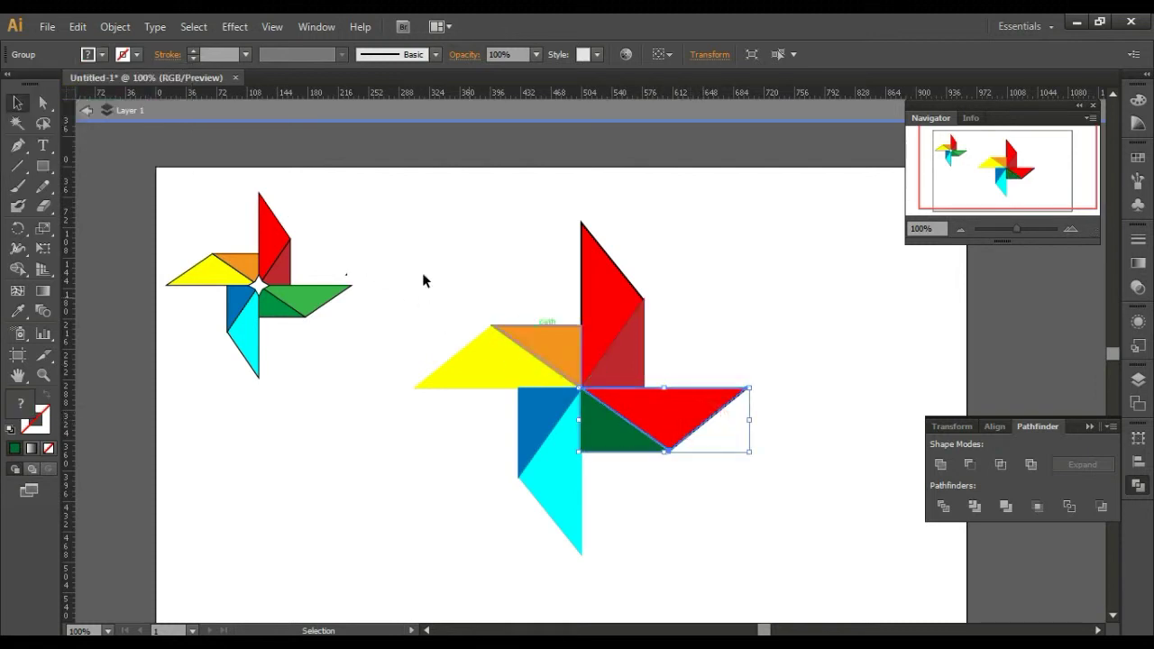
left_click(103, 55)
left_click(62, 99)
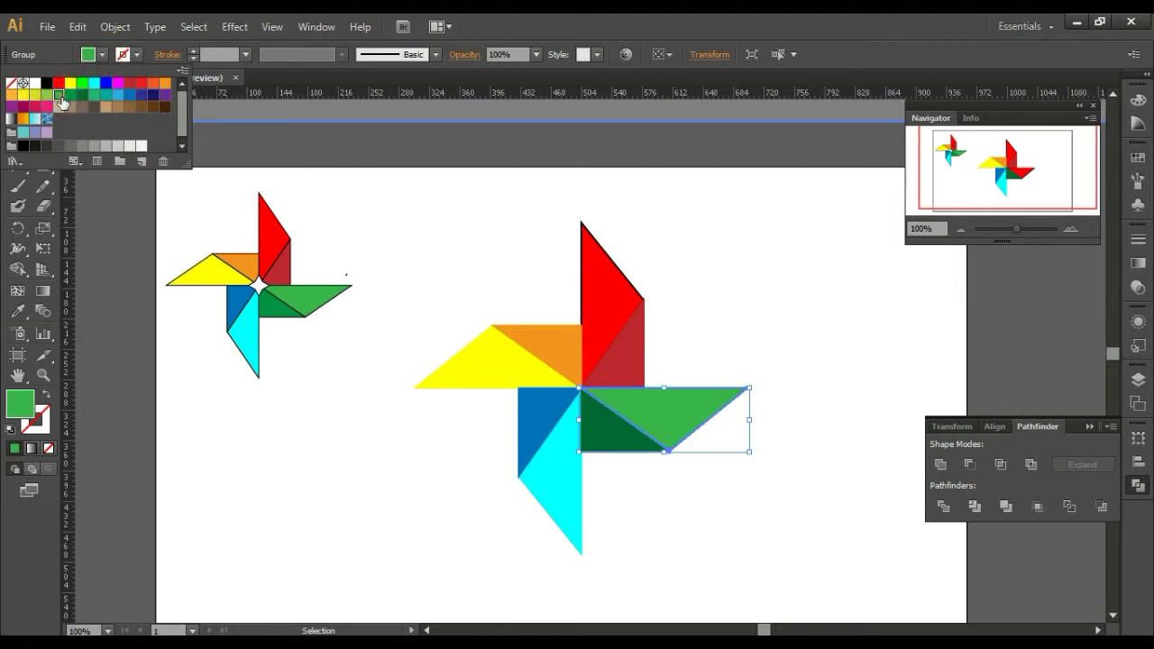
left_click(751, 503)
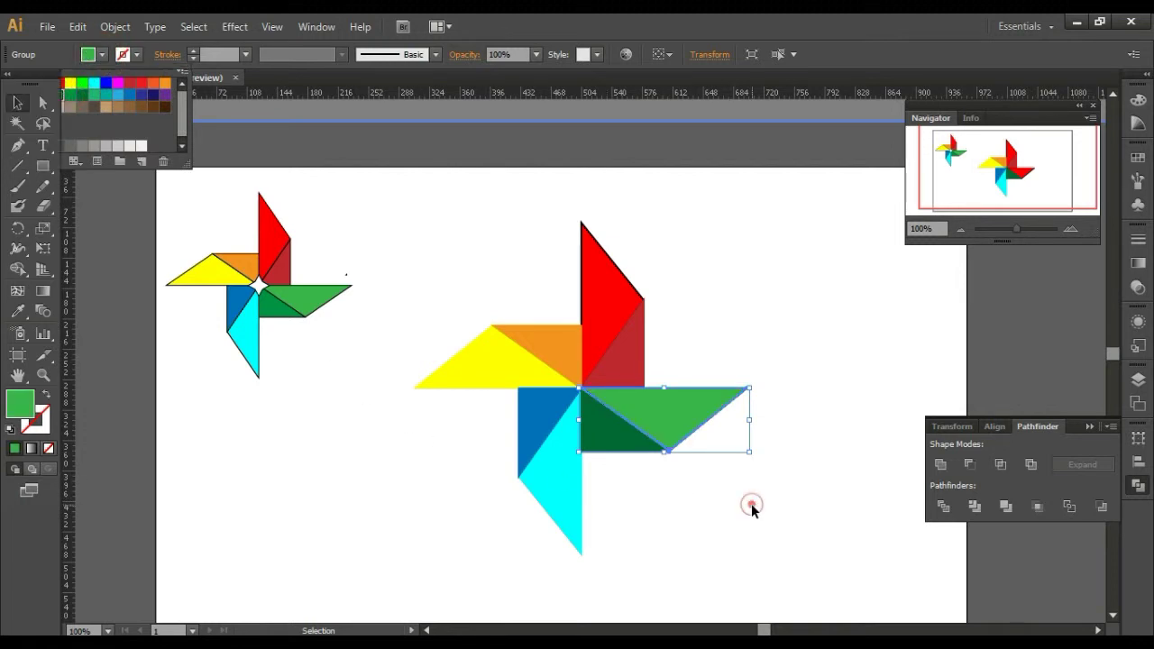
left_click(750, 503)
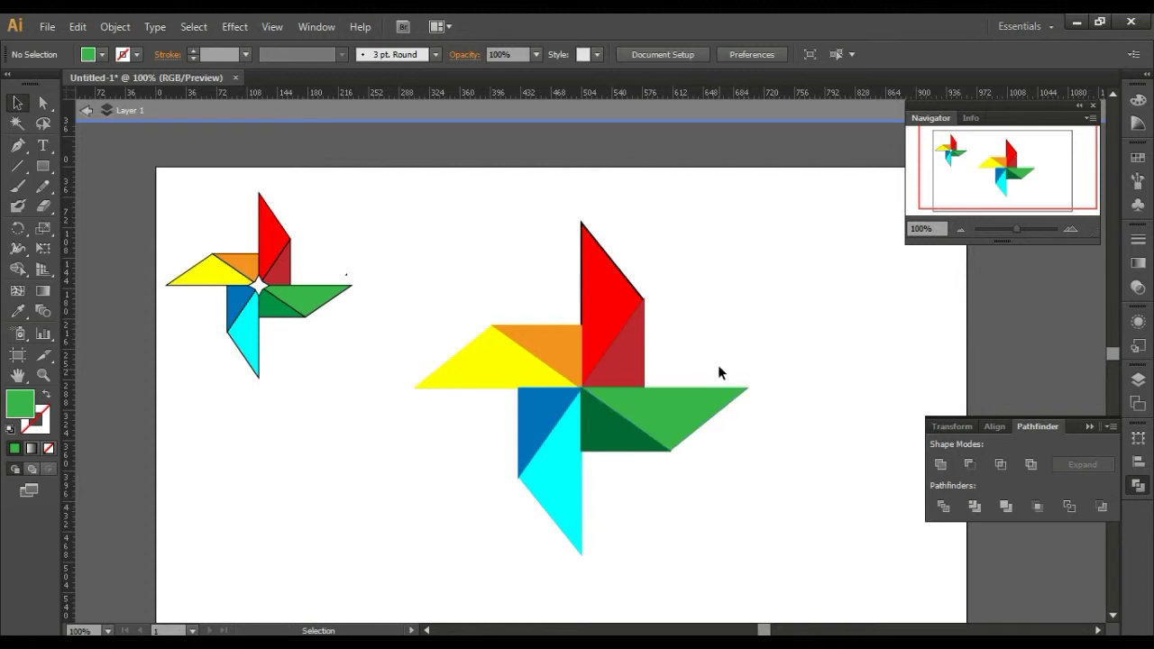
Give the whole large pinwheel a black stroke outline
left_click_drag(718, 304, 497, 466)
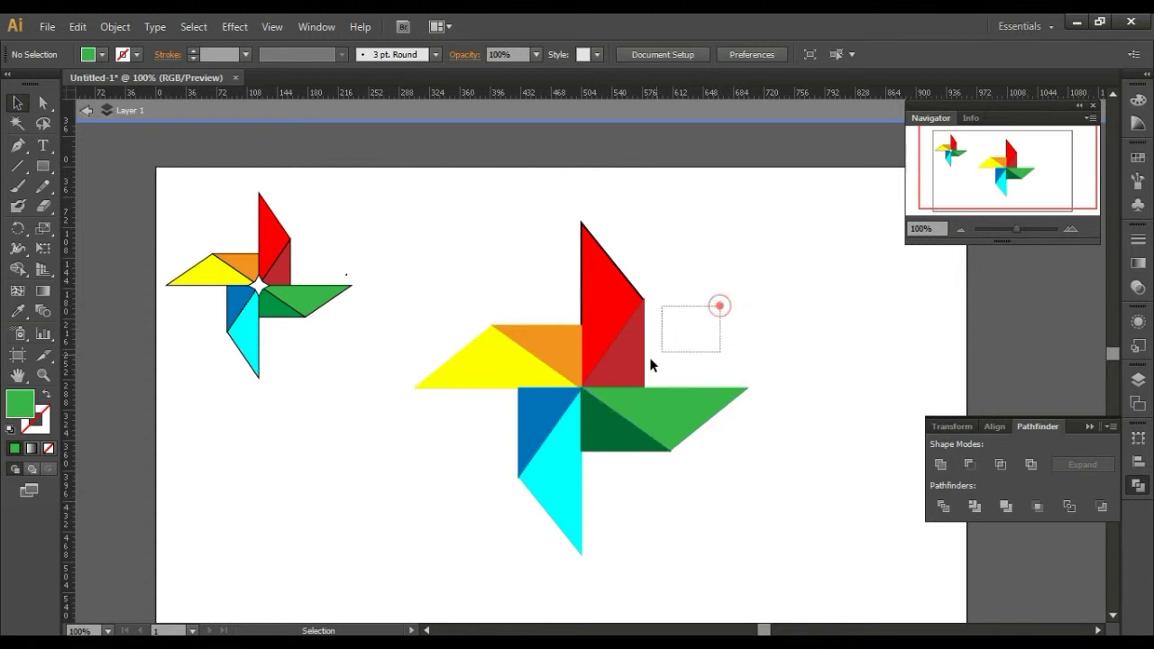
left_click(137, 54)
left_click(45, 83)
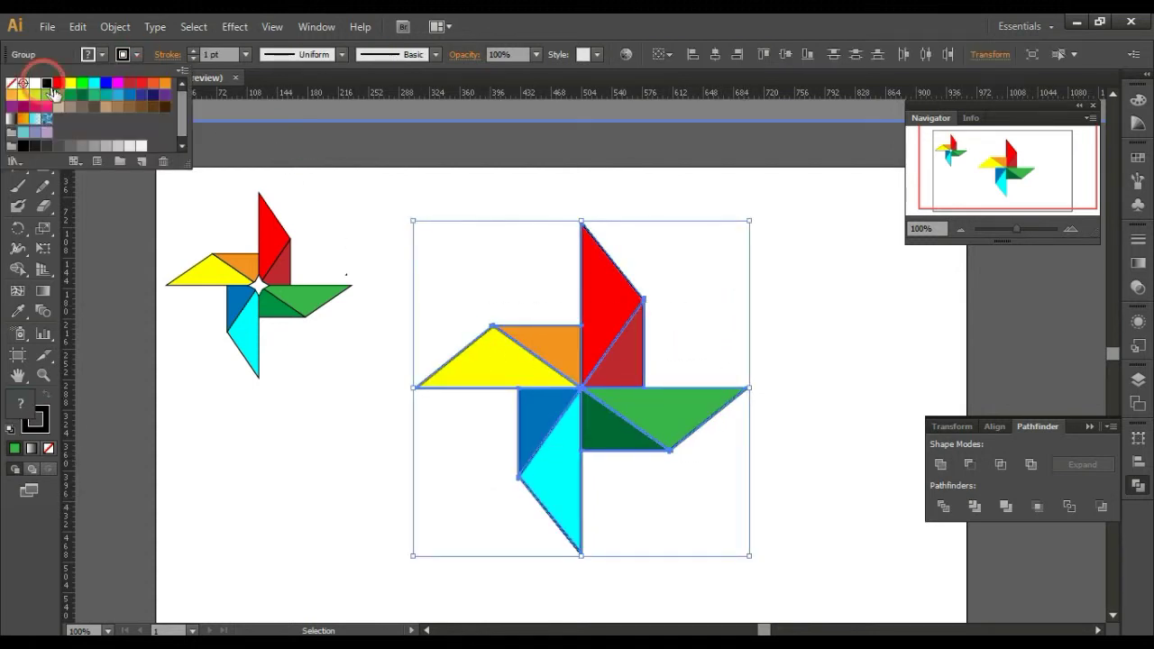
left_click(784, 429)
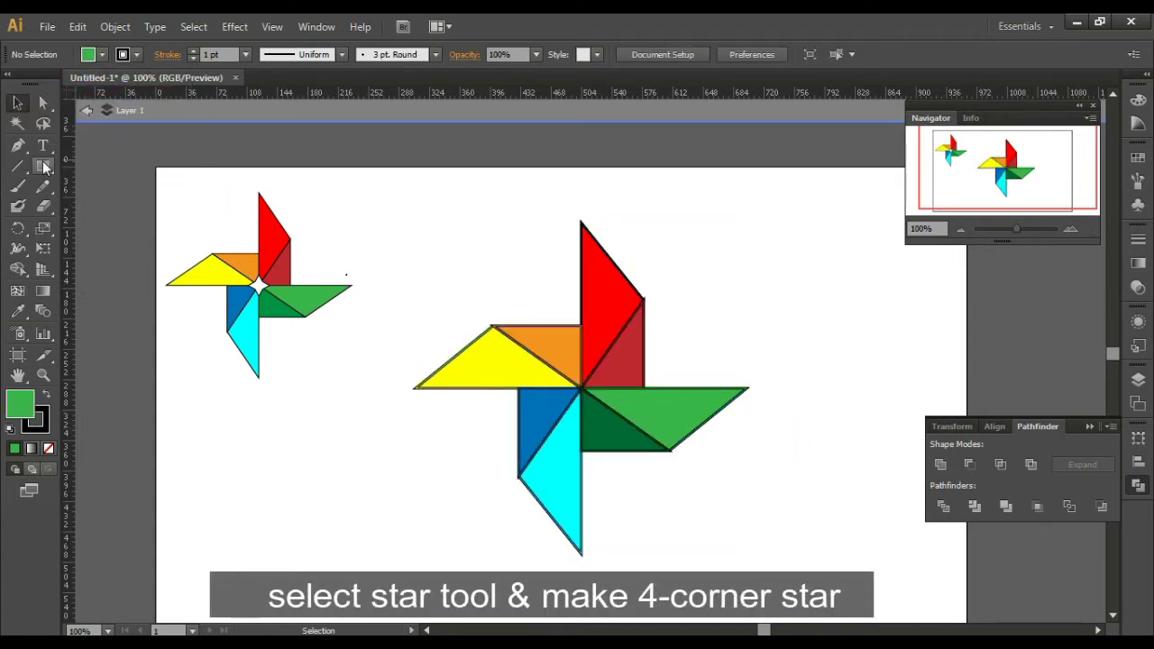
Draw a small four-pointed star at the pinwheel centre and fill it white
left_click_drag(45, 168, 106, 245)
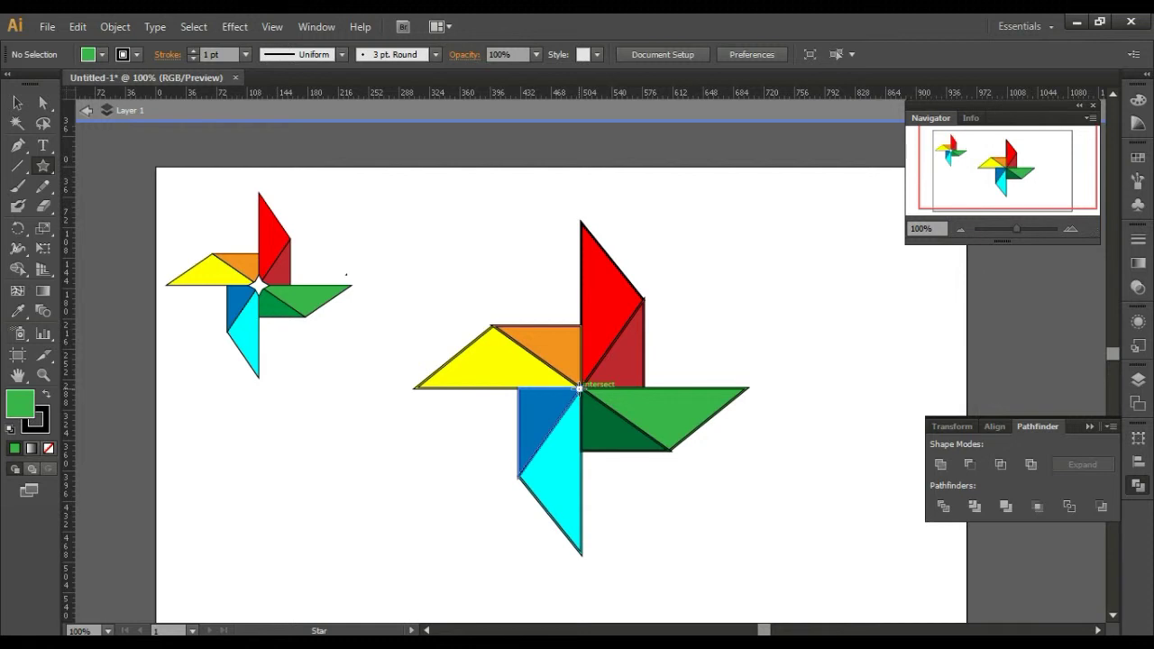
left_click_drag(579, 388, 582, 403)
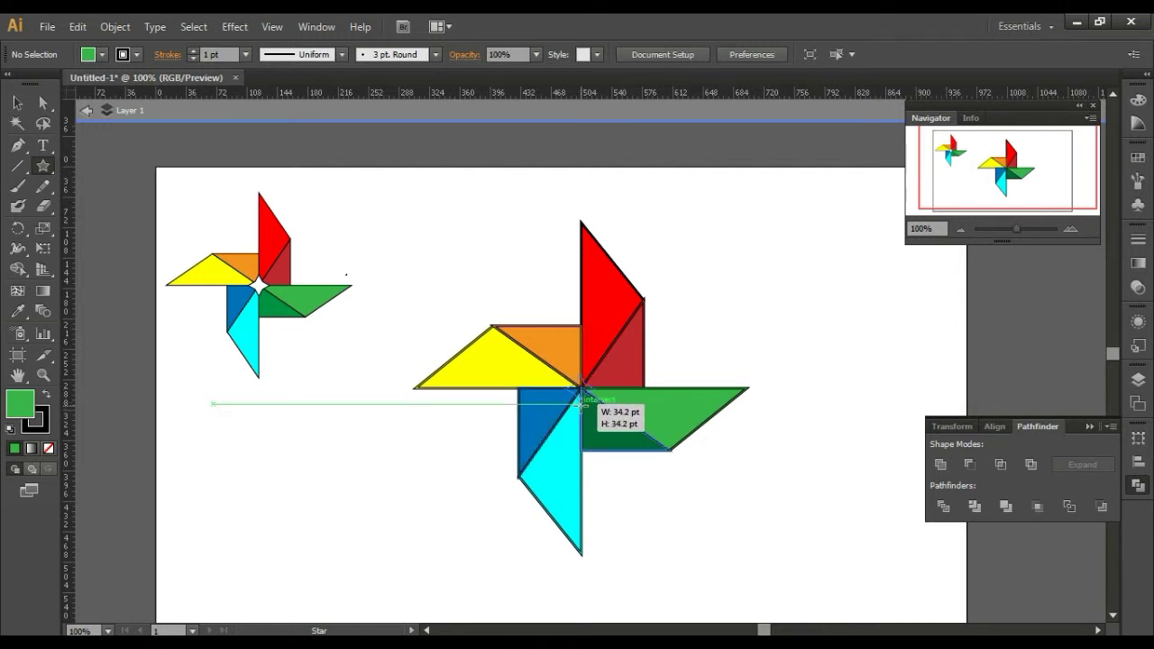
left_click_drag(582, 406, 582, 403)
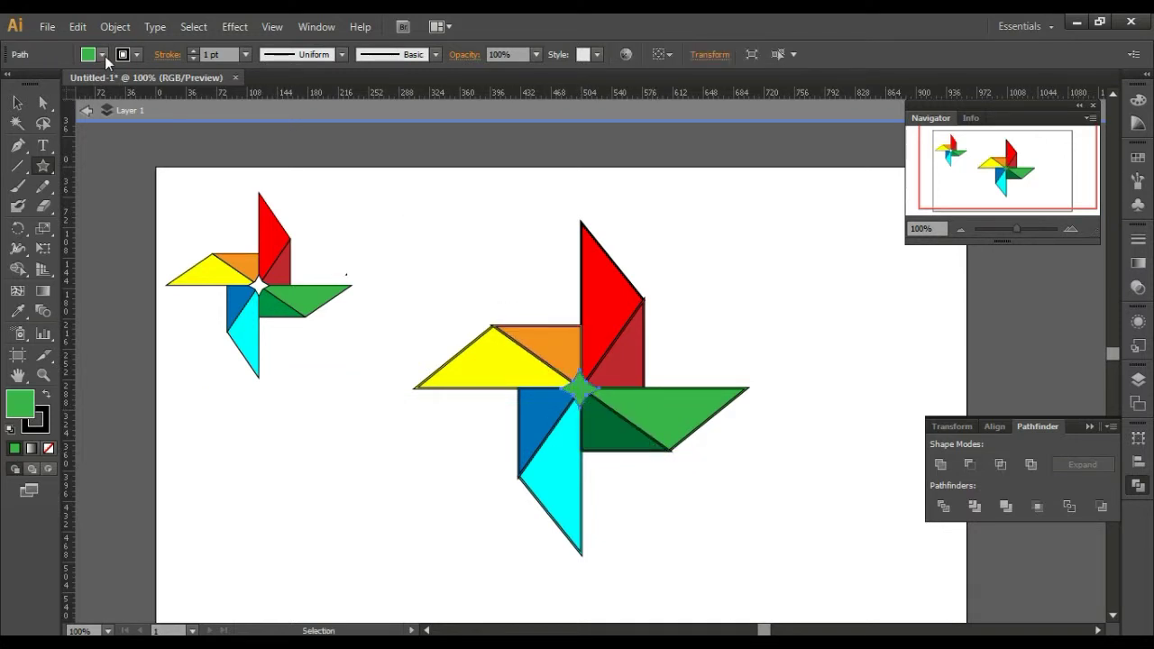
left_click(104, 55)
left_click(35, 83)
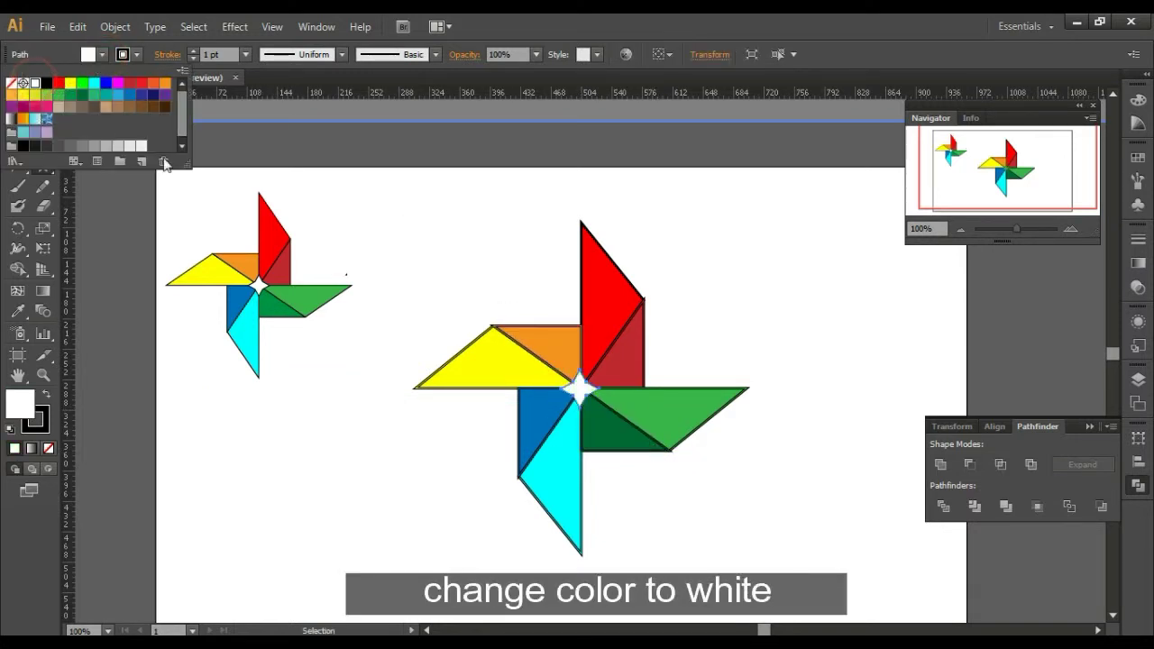
left_click(844, 505)
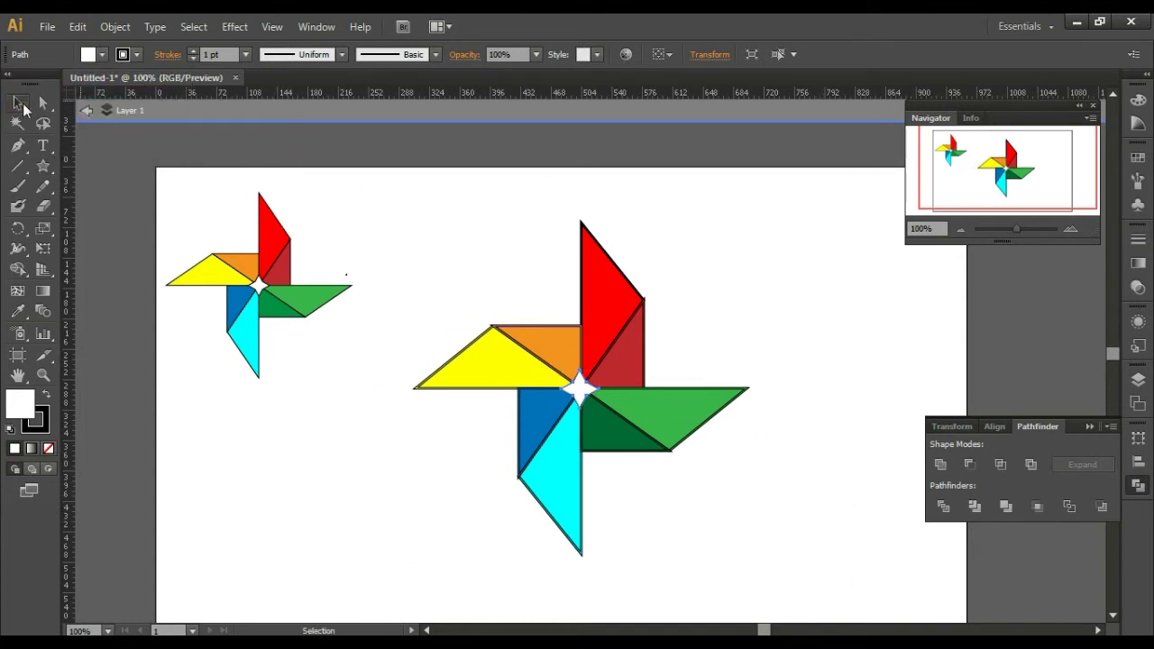
key("v")
left_click(395, 232)
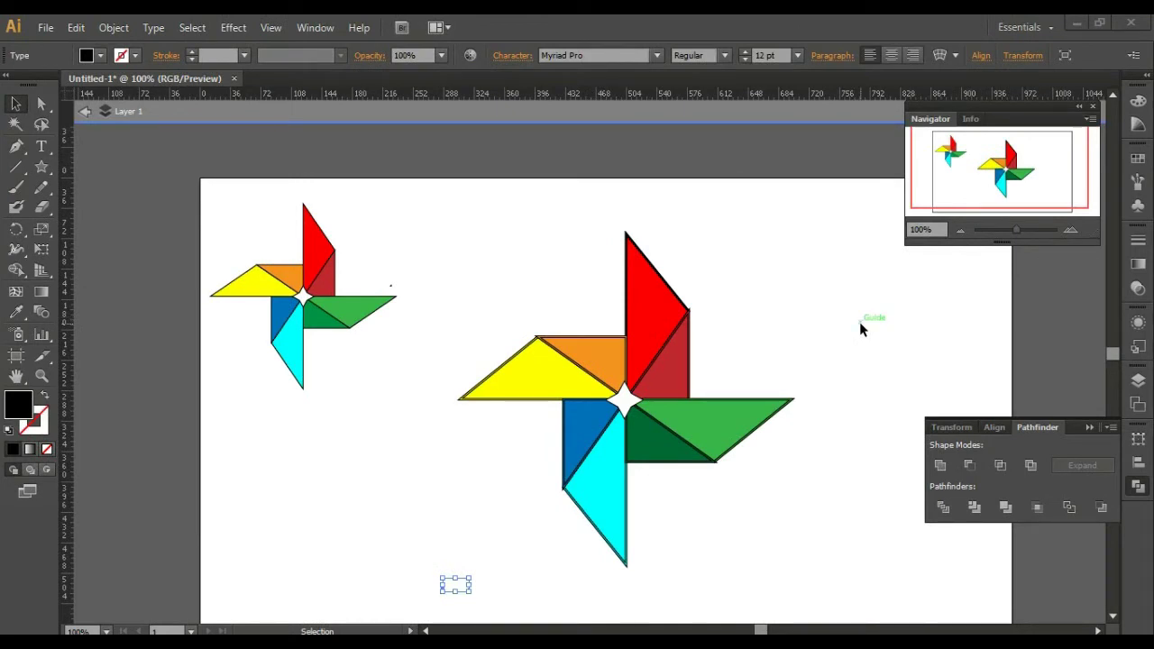
Type the label 'Google Photos' on a text line just below the pinwheel
left_click(775, 502)
mouse_move(792, 484)
left_mouse_down()
mouse_move(765, 403)
mouse_move(778, 410)
left_mouse_up()
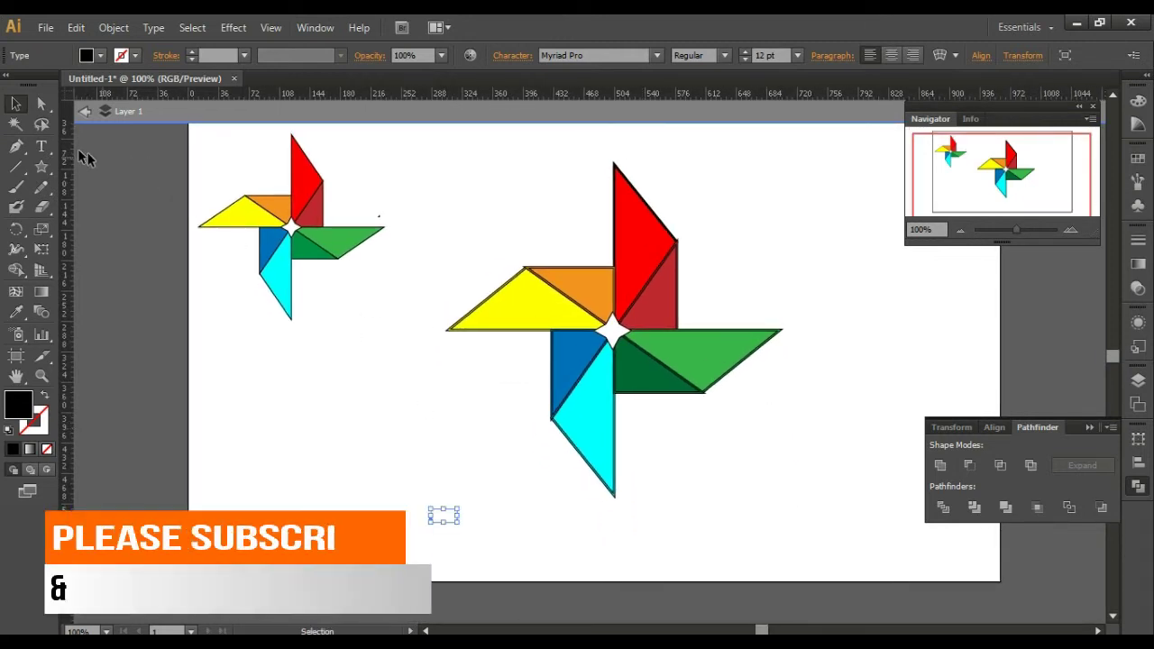
left_click(42, 144)
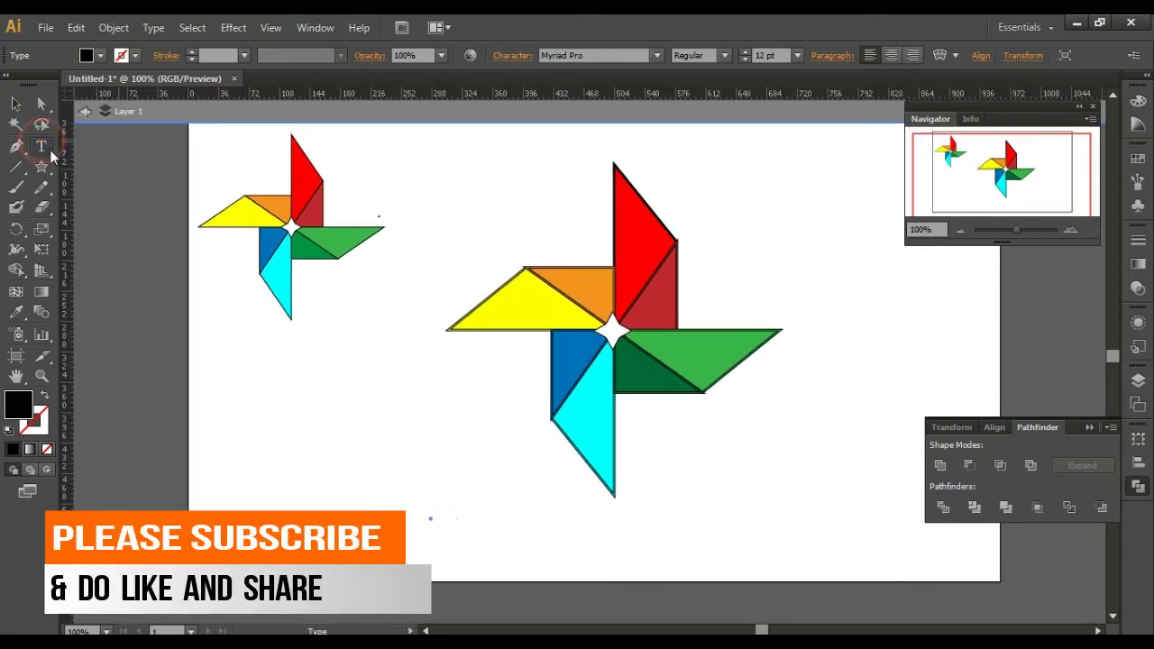
left_click(428, 512)
type("Google Photo")
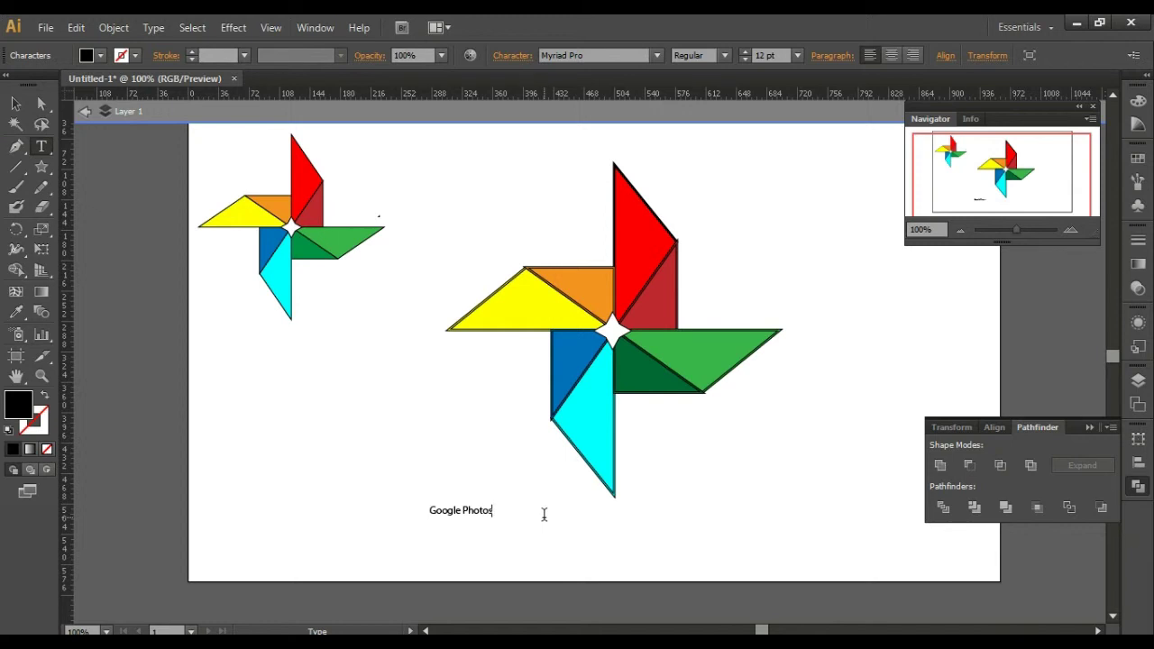
triple_click(490, 511)
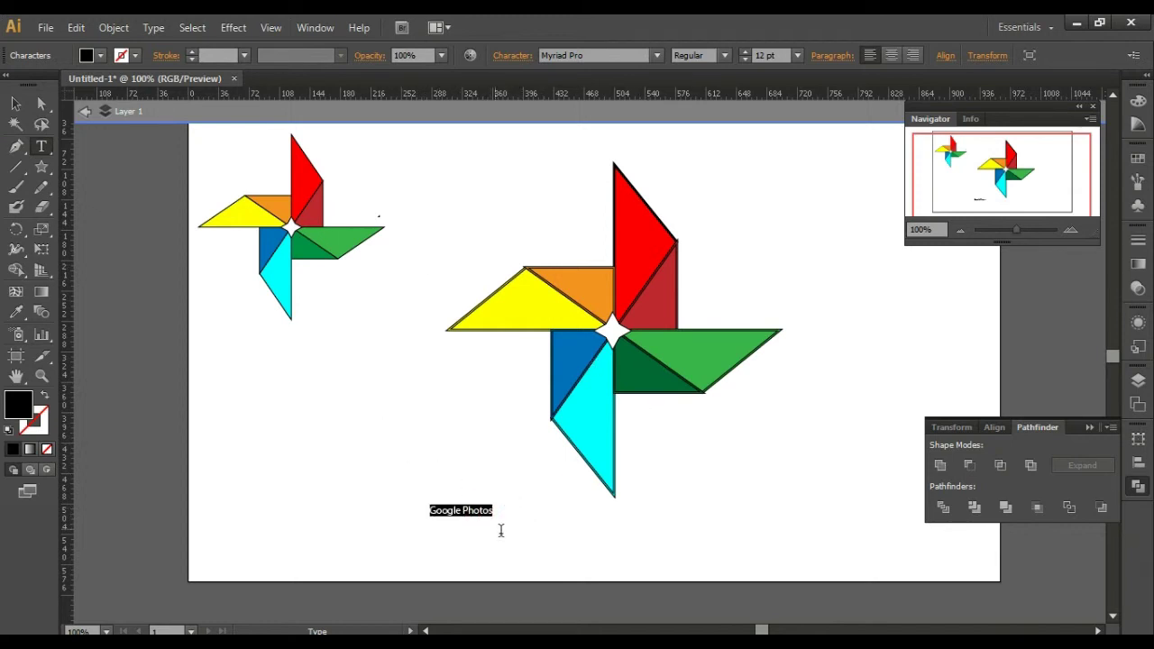
left_click_drag(552, 534, 648, 553)
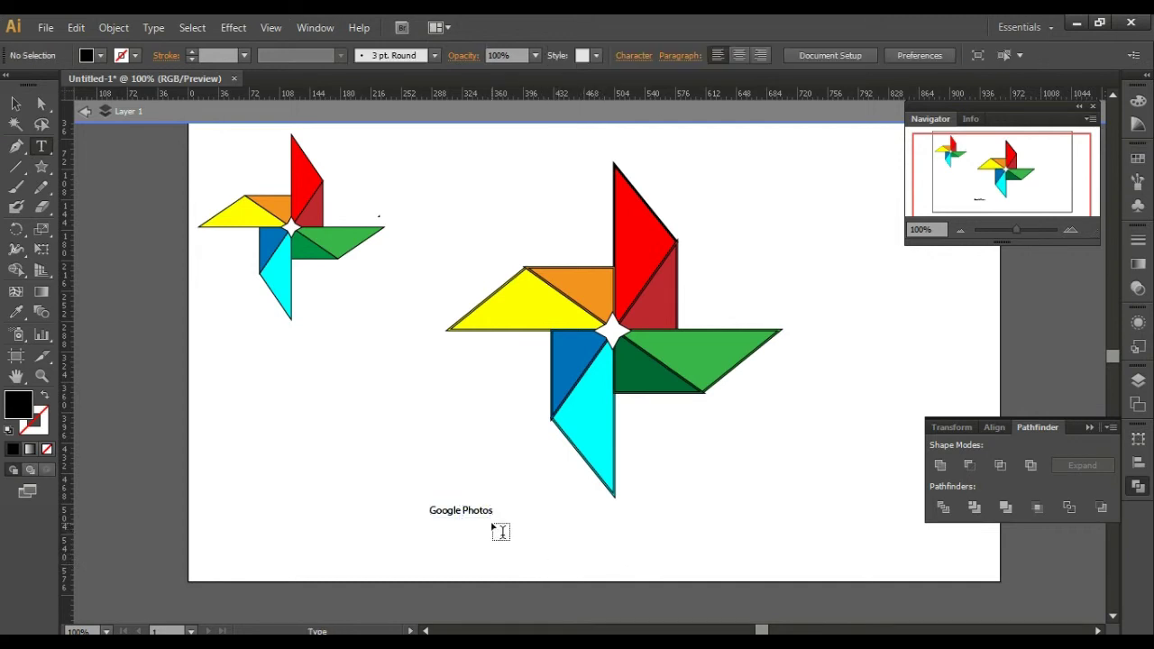
Scale the 'Google Photos' label to about 54 pt, centred directly beneath the pinwheel
mouse_move(469, 512)
left_mouse_down()
mouse_move(616, 527)
mouse_move(745, 569)
mouse_move(729, 567)
left_mouse_up()
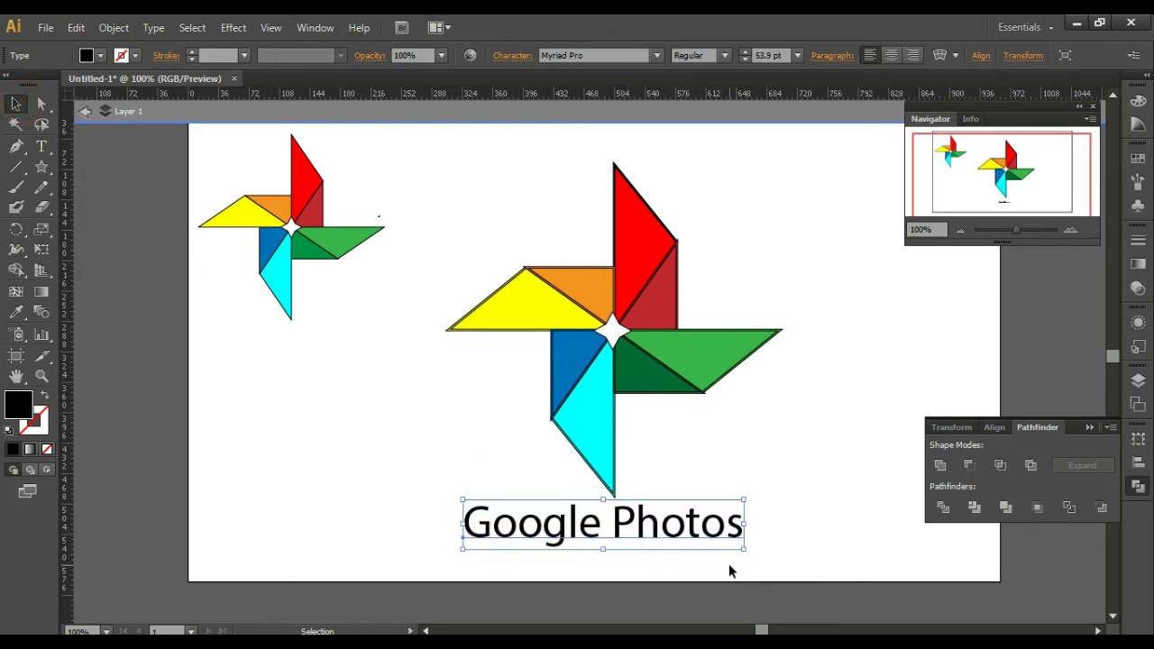
left_click(830, 525)
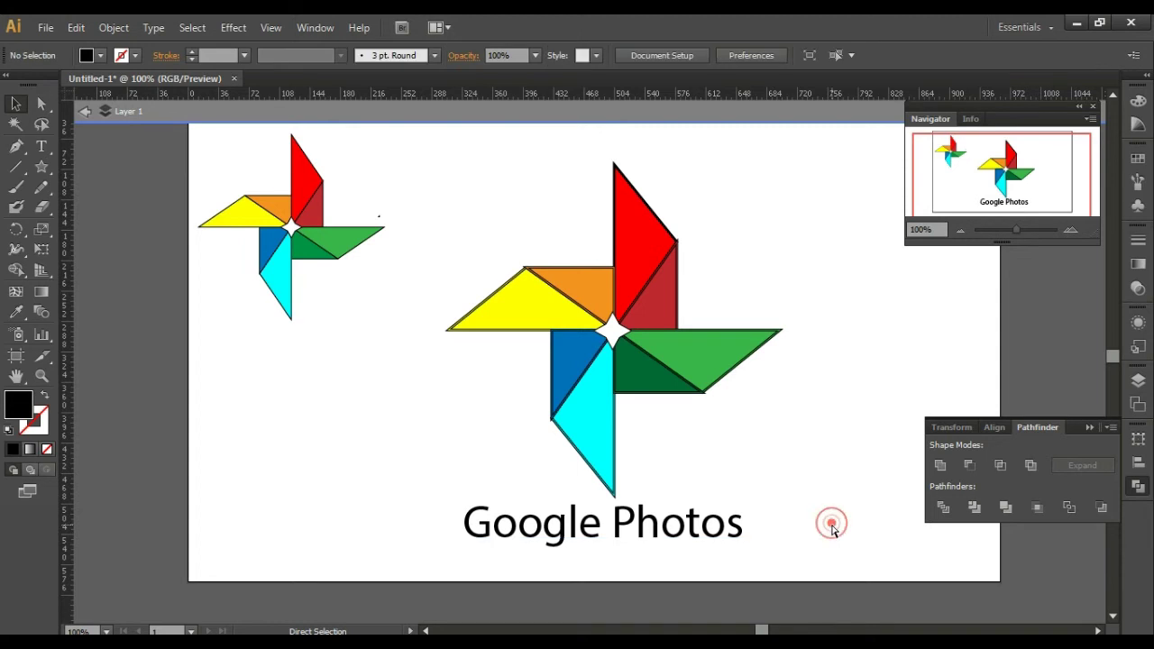
double_click(712, 536)
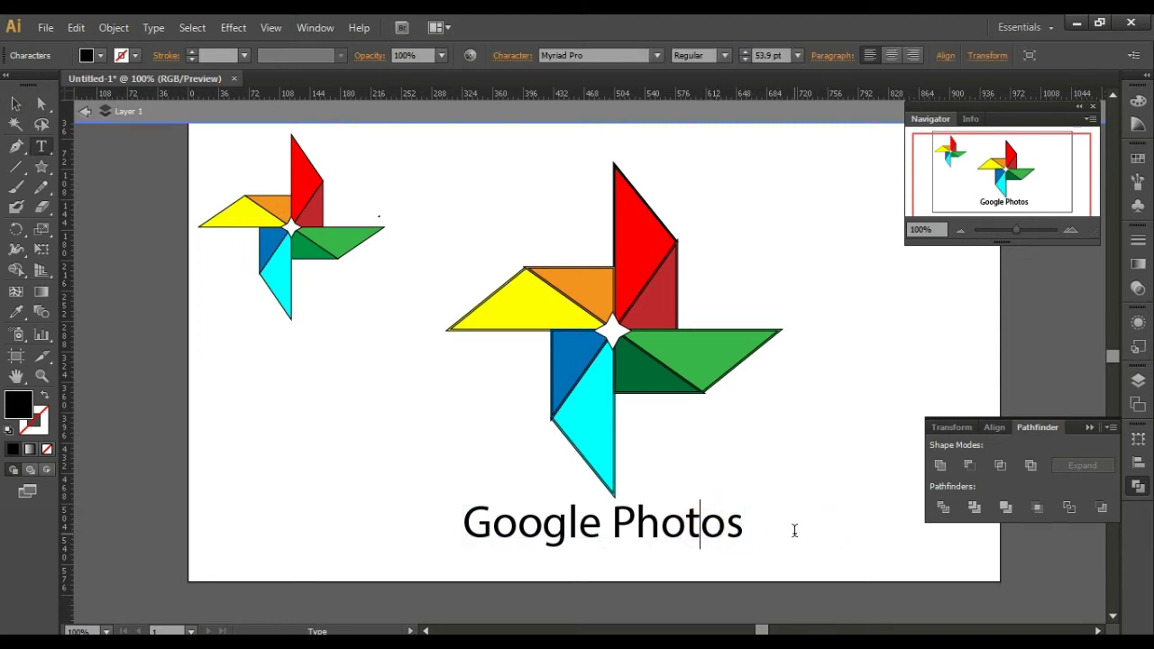
left_click(811, 530)
left_click(13, 106)
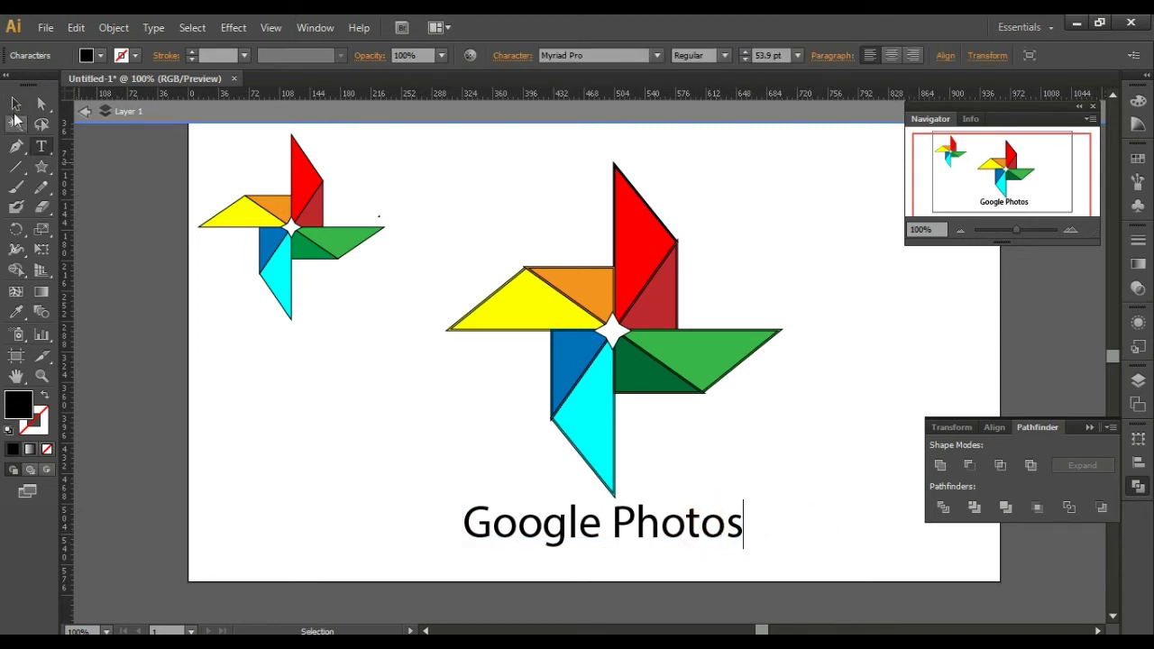